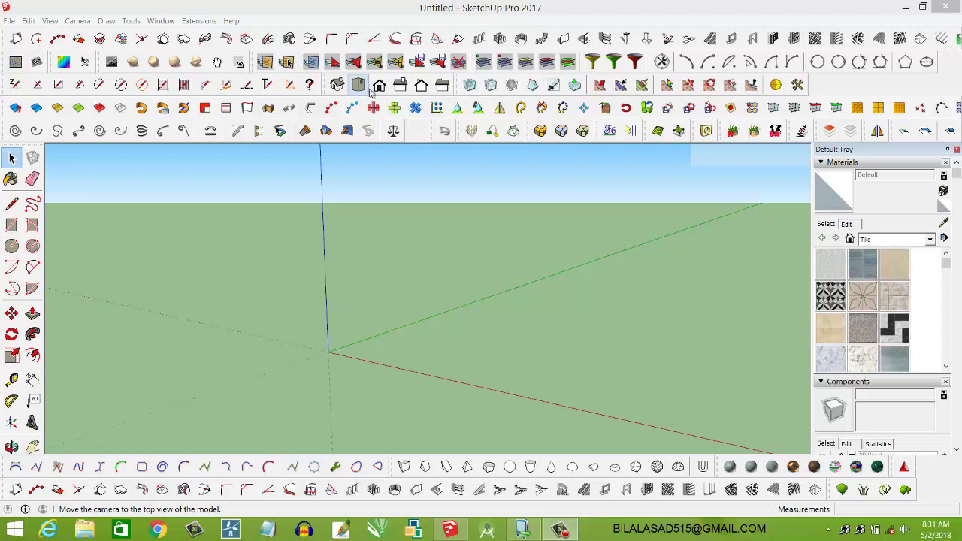
# Switch the empty model to the straight-on Front view.
pyautogui.click(361, 86)
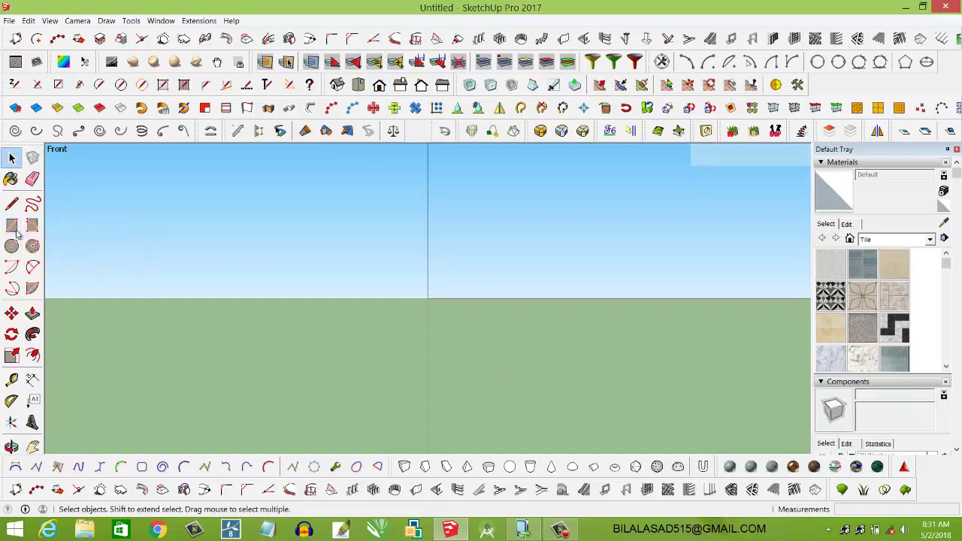
# Draw an upright wall rectangle with its bottom edge on the ground line.
pyautogui.click(13, 228)
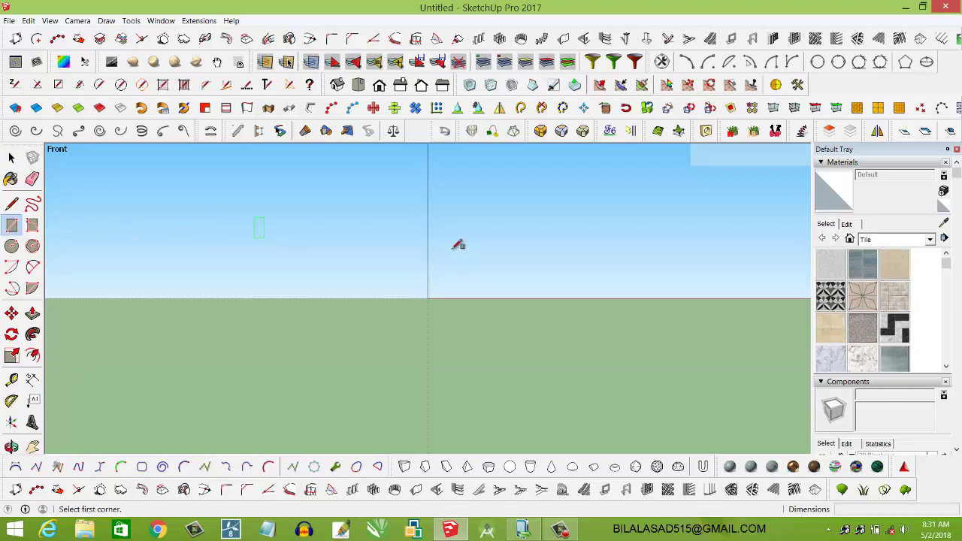
pyautogui.click(429, 155)
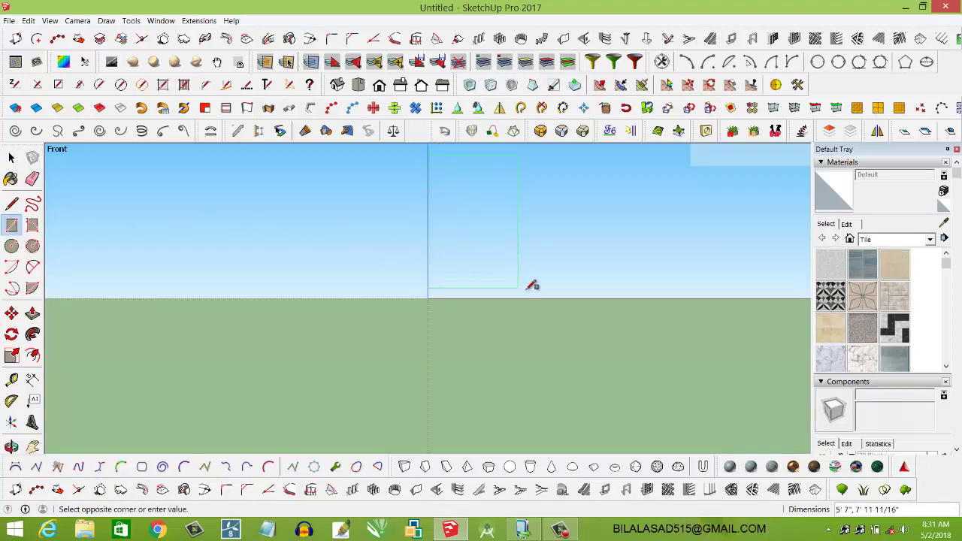
pyautogui.click(615, 297)
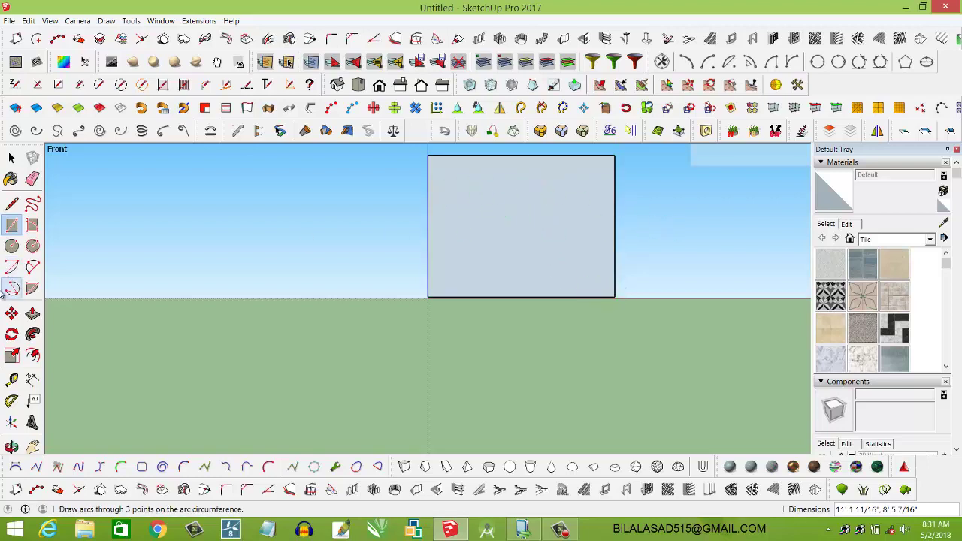
pyautogui.moveTo(667, 275)
pyautogui.mouseDown(button='middle')
pyautogui.moveTo(634, 285)
pyautogui.moveTo(511, 389)
pyautogui.mouseUp(button='middle')
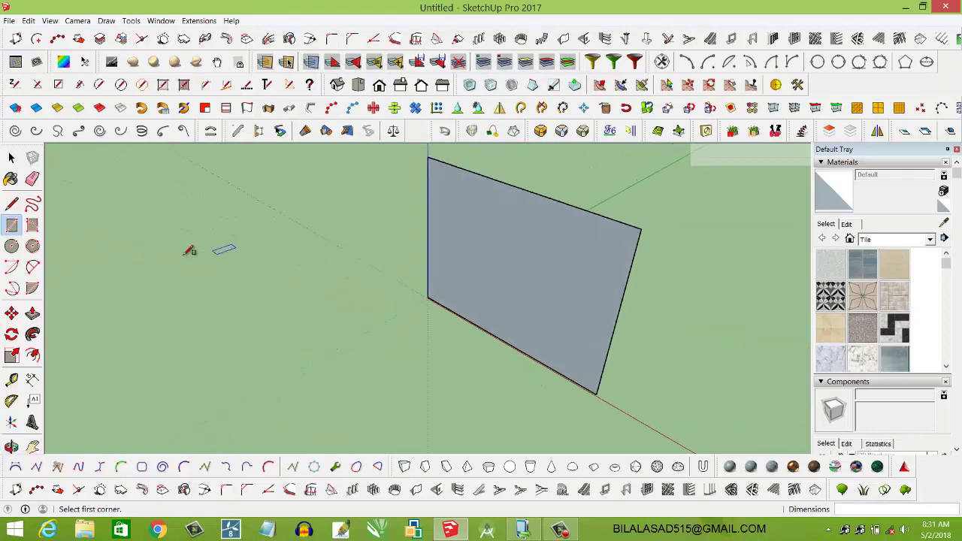
# Push/pull the rectangle face out 9 inches into a wall slab.
pyautogui.click(32, 319)
pyautogui.click(547, 286)
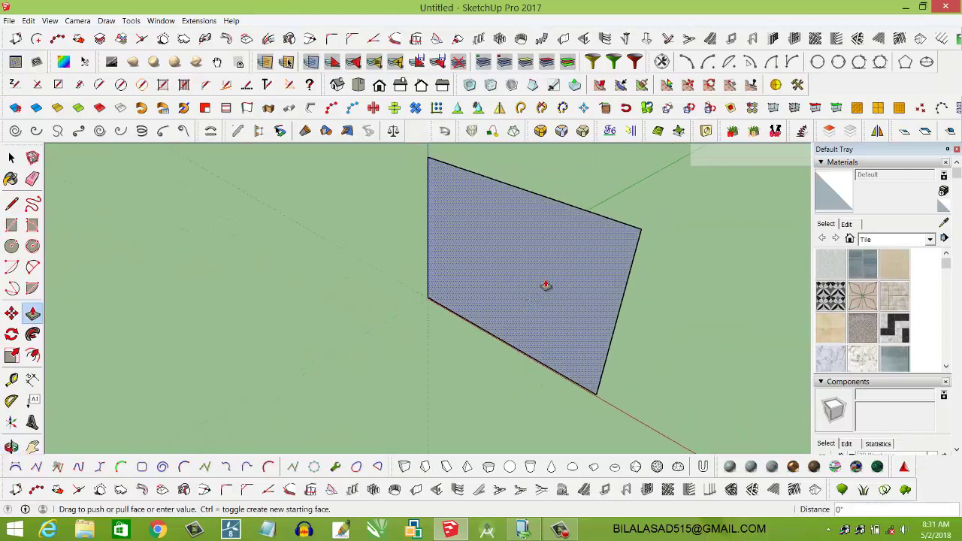
pyautogui.moveTo(543, 286); pyautogui.dragTo(543, 286)
pyautogui.write('9')
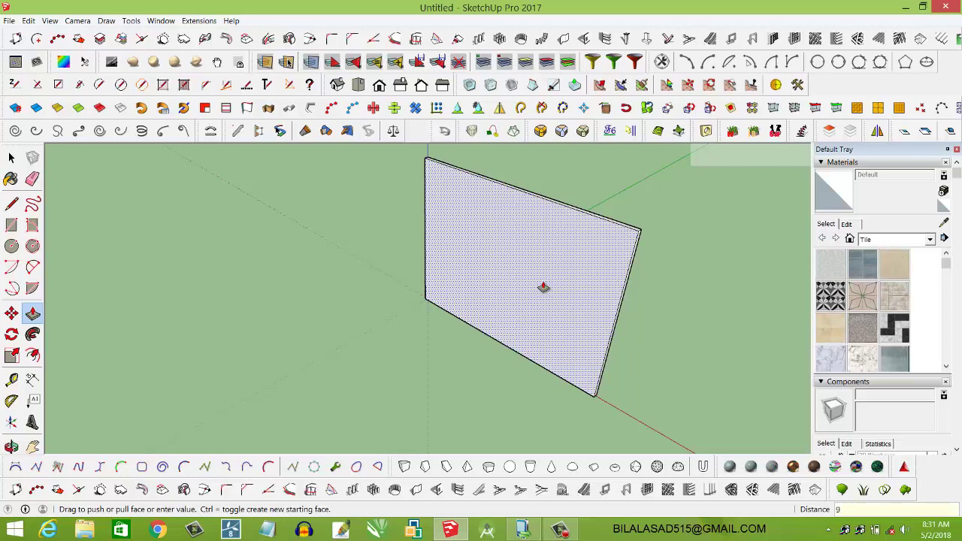
pyautogui.press('Return')
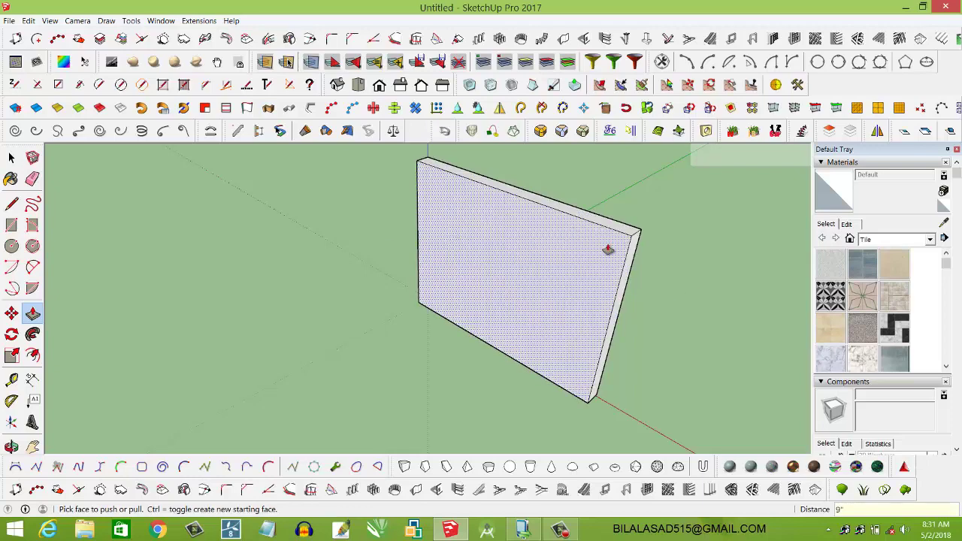
# Turn the view toward the 9-inch slab and window-select all its faces and edges.
pyautogui.press('o')
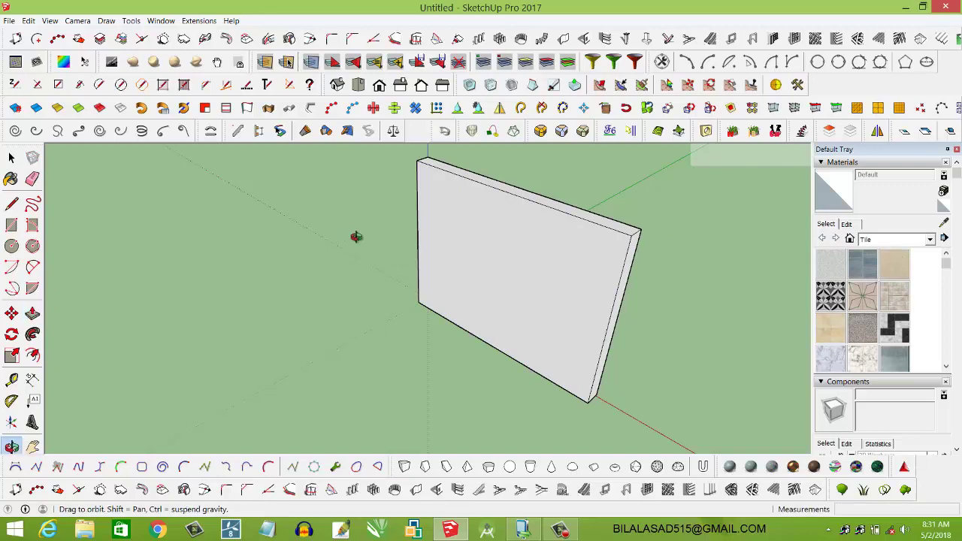
pyautogui.moveTo(356, 237)
pyautogui.mouseDown()
pyautogui.moveTo(440, 236)
pyautogui.moveTo(483, 215)
pyautogui.moveTo(477, 193)
pyautogui.mouseUp()
pyautogui.press('p')
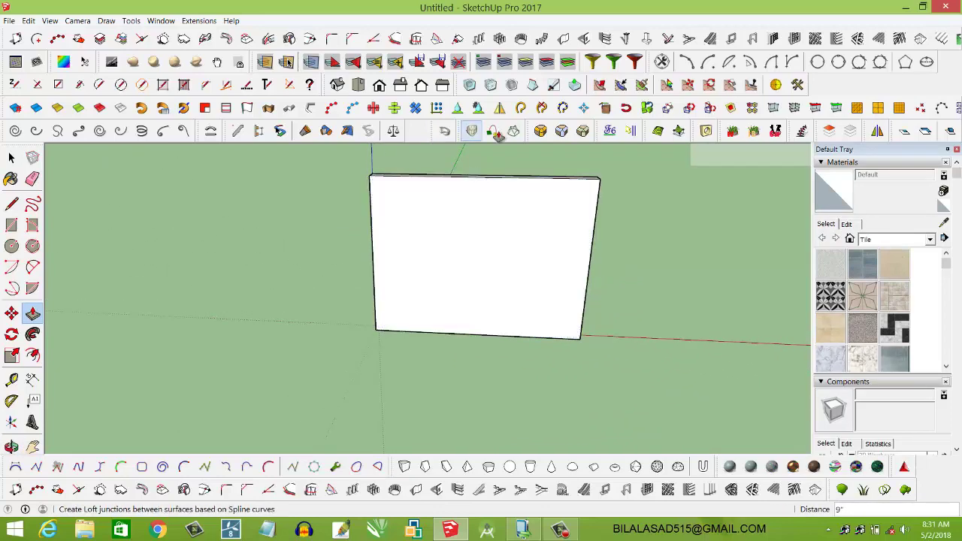
pyautogui.moveTo(477, 198); pyautogui.dragTo(482, 175, button='middle')
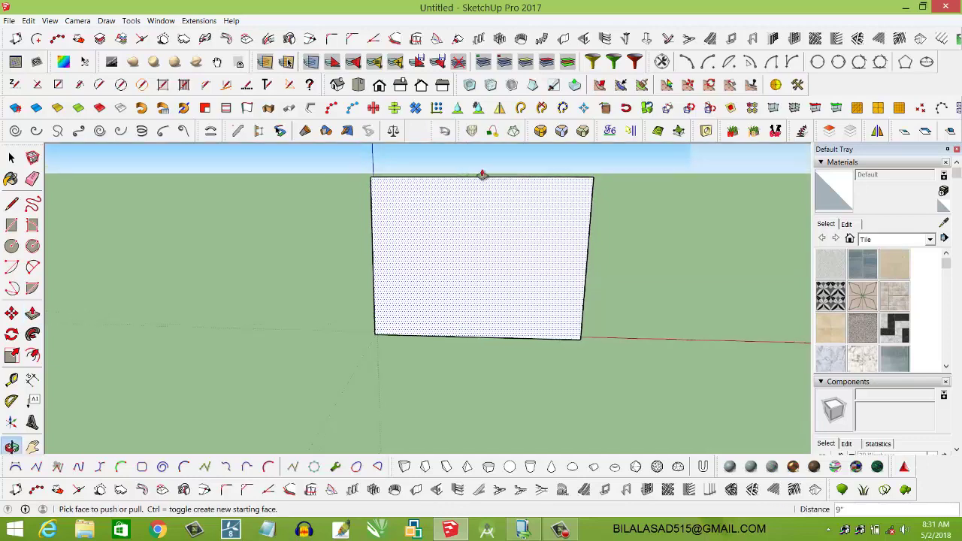
pyautogui.moveTo(512, 233)
pyautogui.mouseDown(button='middle')
pyautogui.moveTo(500, 286)
pyautogui.moveTo(504, 275)
pyautogui.mouseUp(button='middle')
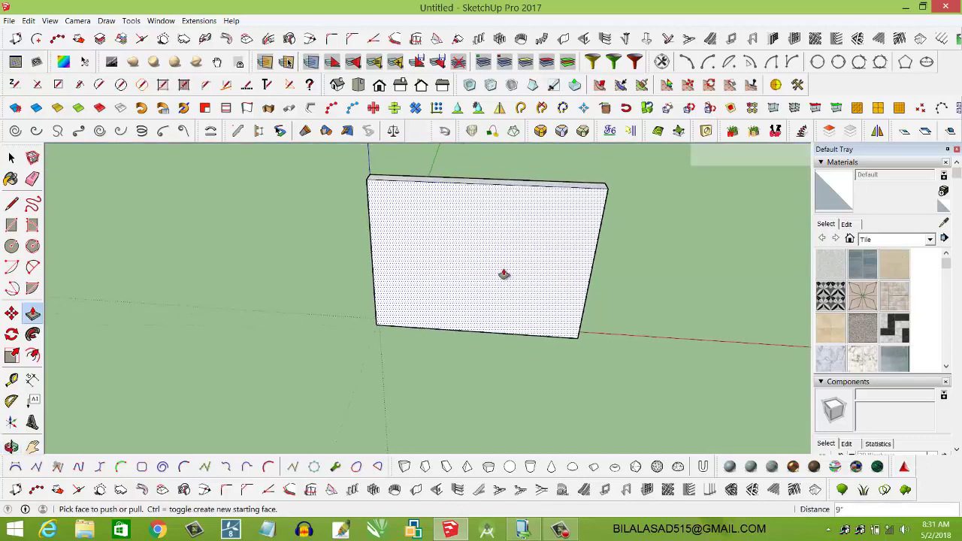
pyautogui.scroll(-2, 545, 279)
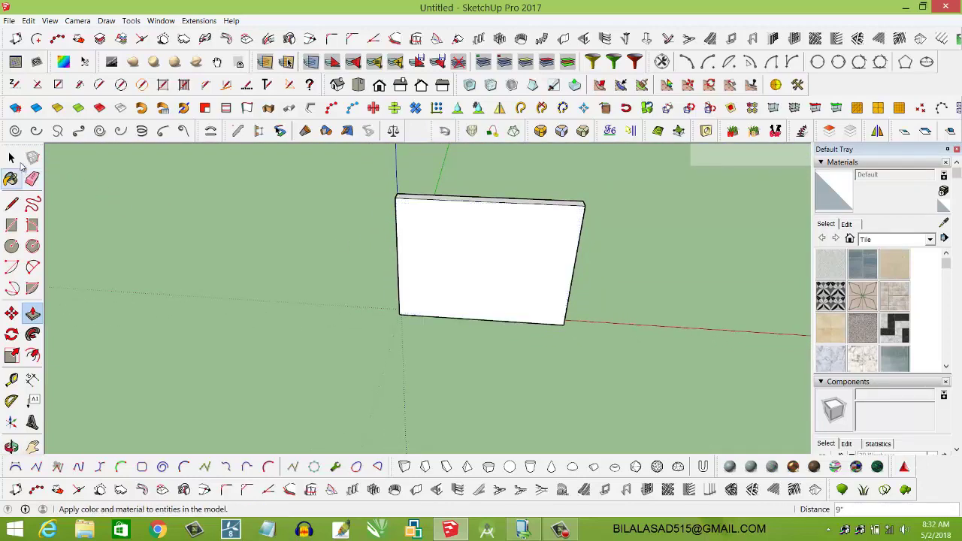
pyautogui.click(12, 158)
pyautogui.moveTo(331, 178)
pyautogui.mouseDown()
pyautogui.moveTo(623, 339)
pyautogui.moveTo(637, 370)
pyautogui.mouseUp()
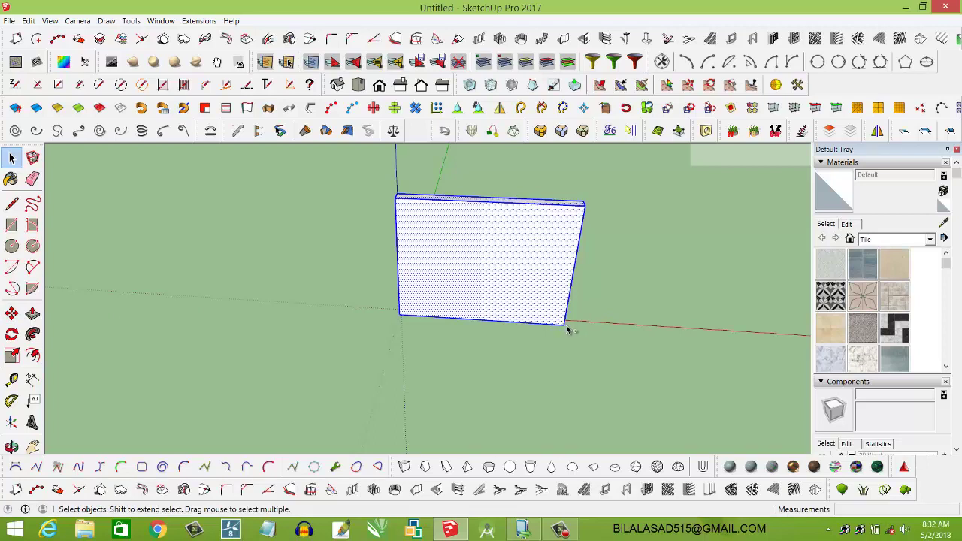
# Copy the wall slab from its bottom corner and place the duplicate to its right.
pyautogui.press('m')
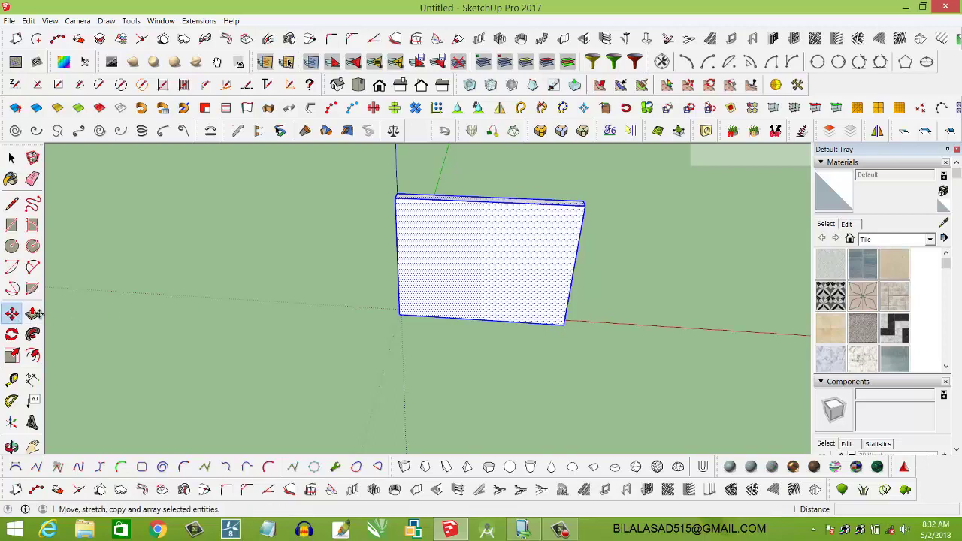
pyautogui.press('ctrl')
pyautogui.click(565, 326)
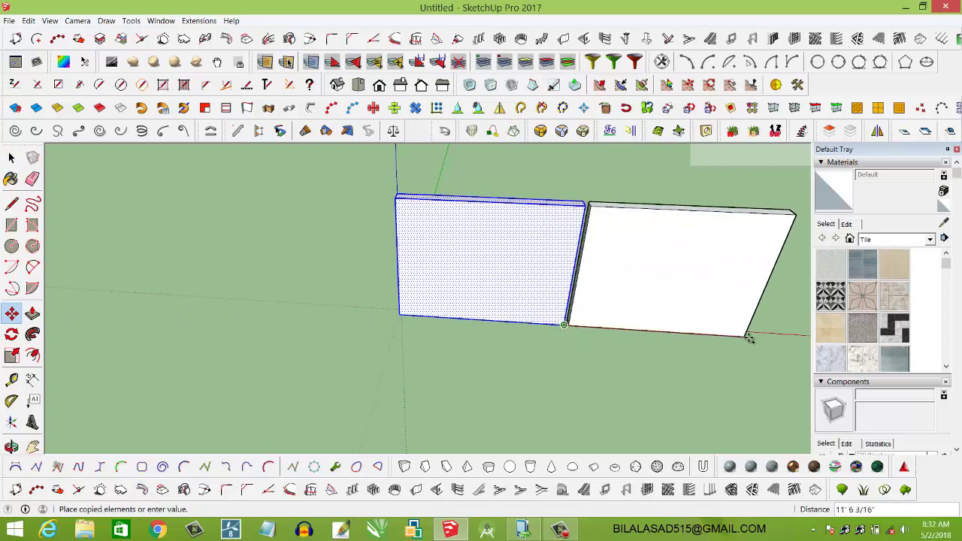
pyautogui.click(772, 339)
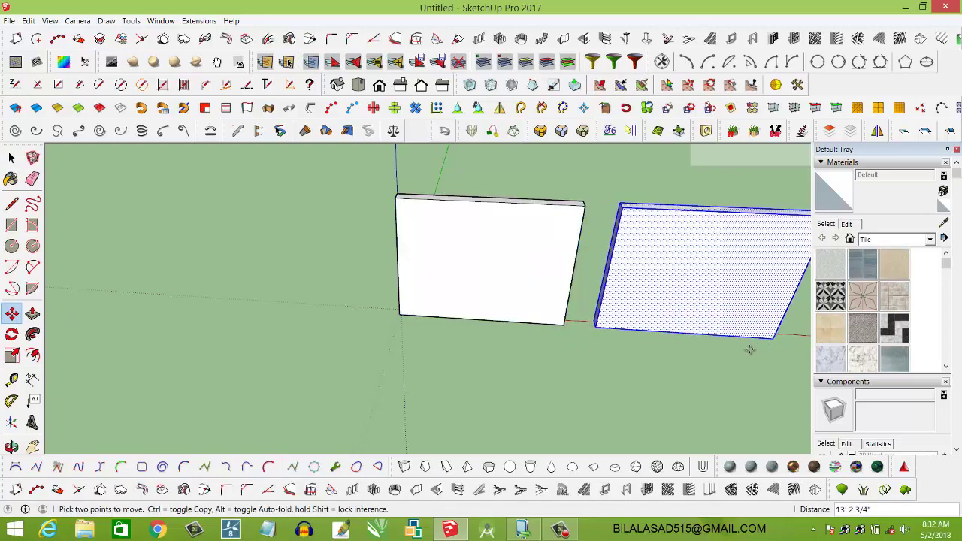
pyautogui.scroll(-2, 530, 336)
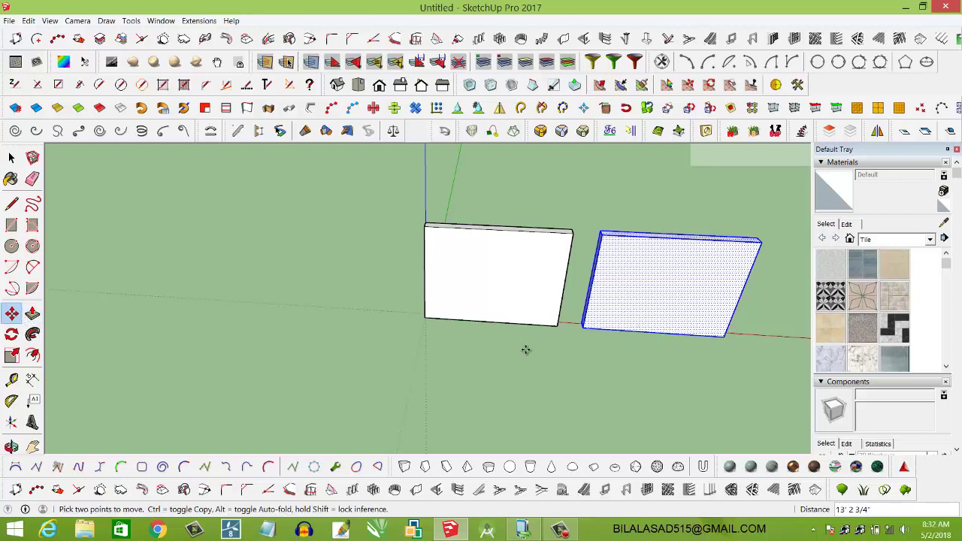
pyautogui.moveTo(526, 349)
pyautogui.mouseDown(button='middle')
pyautogui.moveTo(519, 342)
pyautogui.moveTo(537, 301)
pyautogui.moveTo(537, 269)
pyautogui.mouseUp(button='middle')
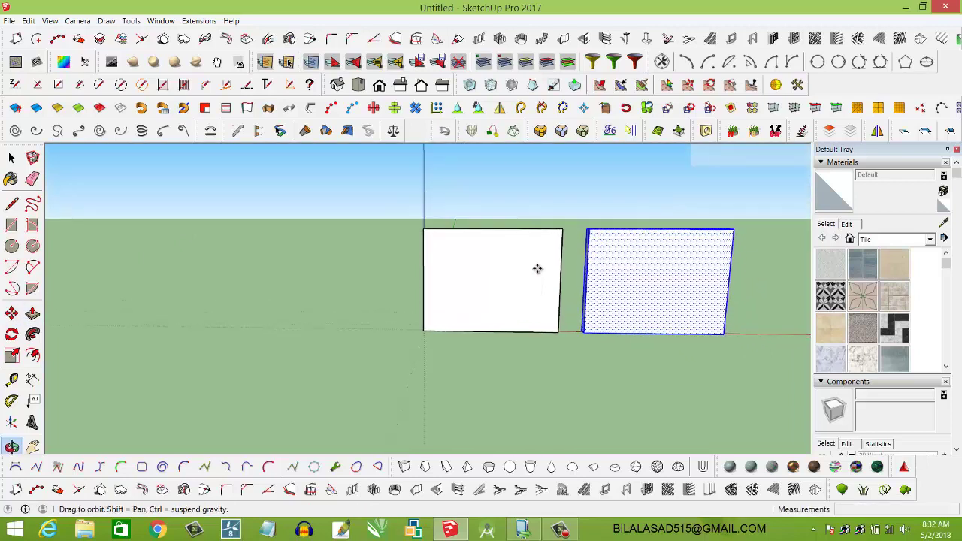
pyautogui.scroll(2, 477, 219)
pyautogui.scroll(2, 477, 218)
pyautogui.scroll(1, 477, 248)
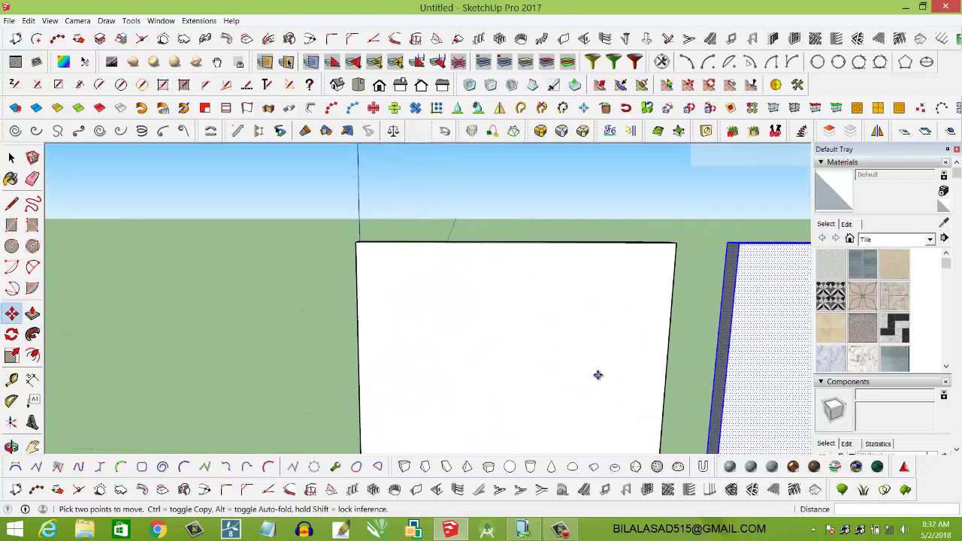
pyautogui.scroll(-2, 597, 376)
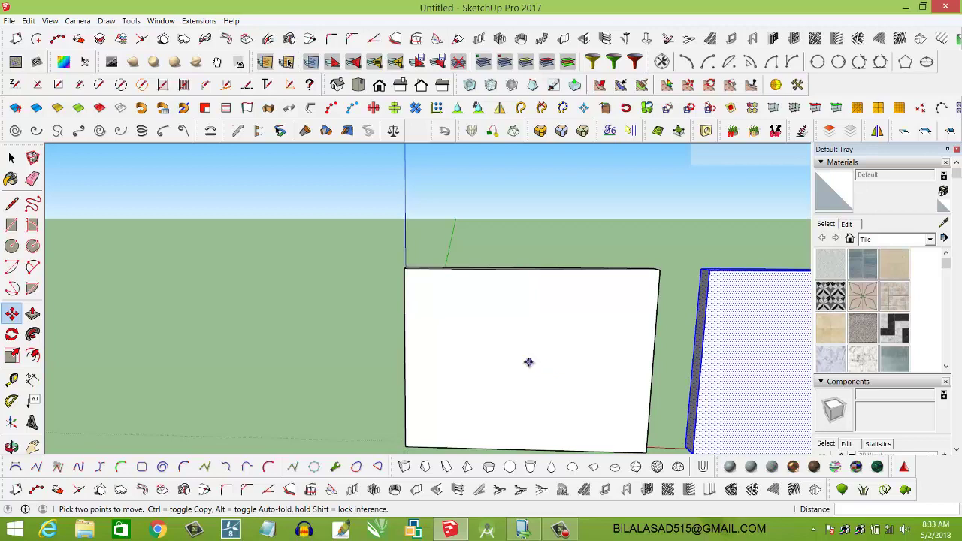
# Place a guide line 4 feet above the wall slab's top edge.
pyautogui.moveTo(552, 311)
pyautogui.mouseDown(button='middle')
pyautogui.moveTo(552, 344)
pyautogui.moveTo(552, 286)
pyautogui.mouseUp(button='middle')
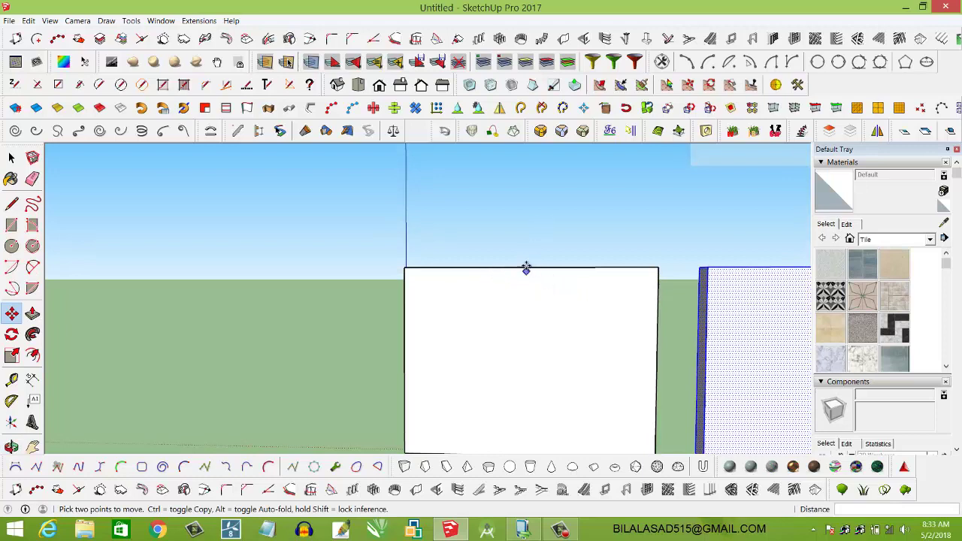
pyautogui.click(11, 380)
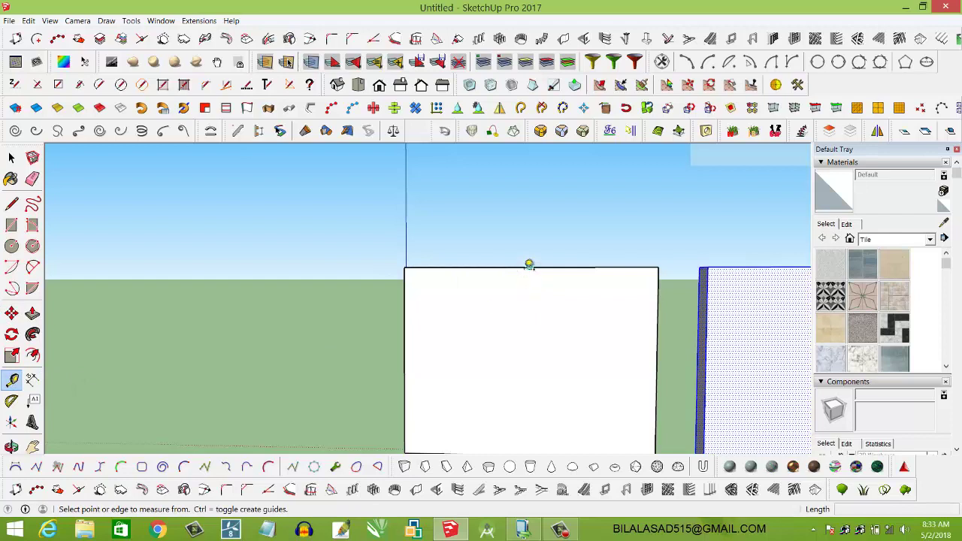
pyautogui.click(529, 268)
pyautogui.write("4'")
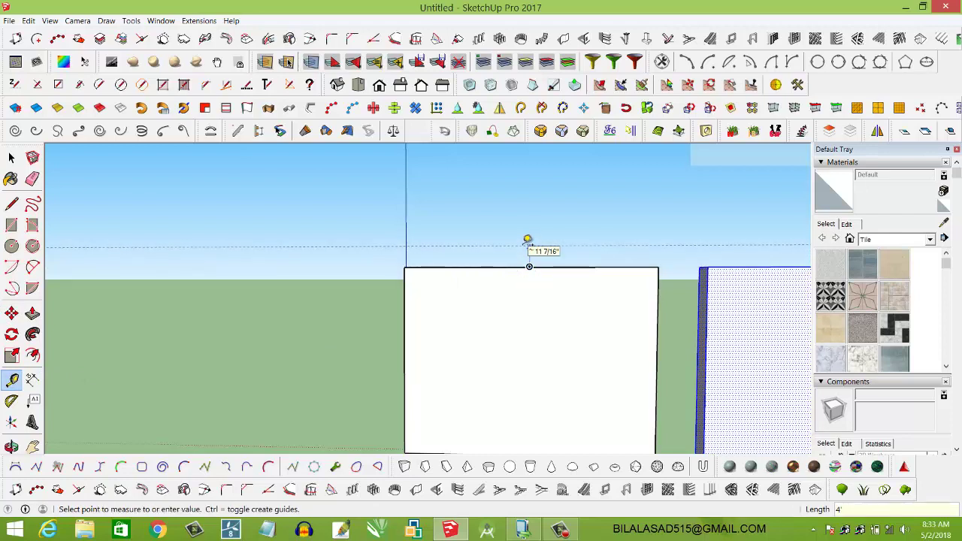
pyautogui.press('Return')
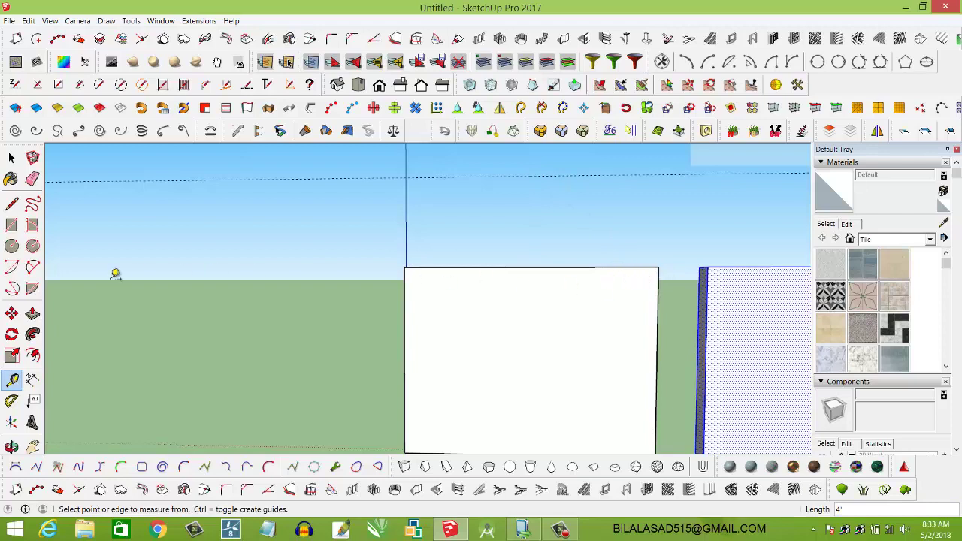
# Draw two roof lines from the slab's top corners to an apex on the guide, forming a triangle.
pyautogui.click(12, 206)
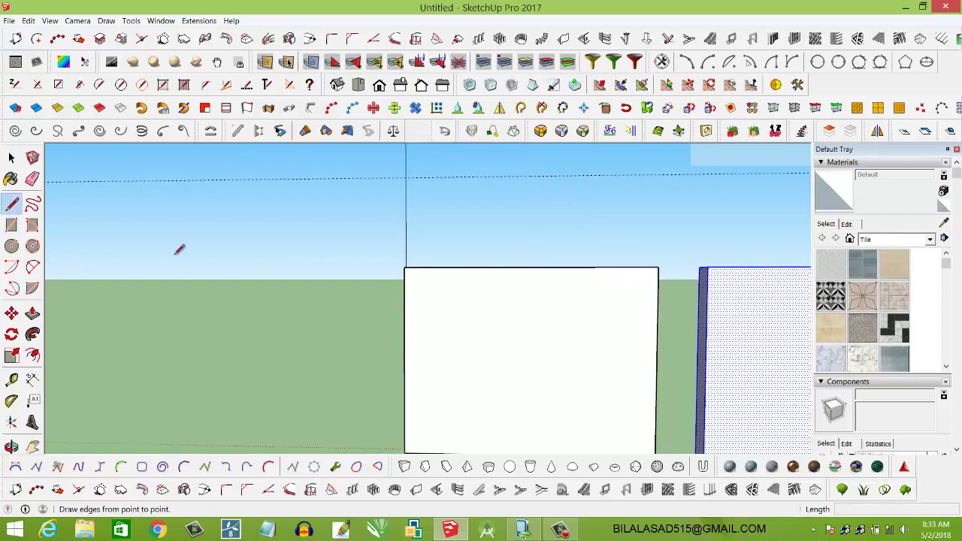
pyautogui.click(405, 266)
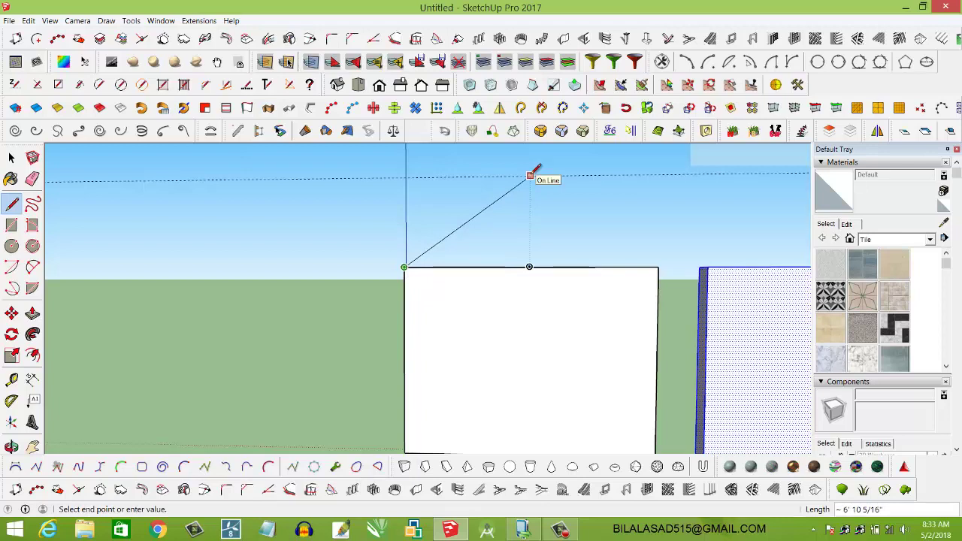
pyautogui.click(531, 175)
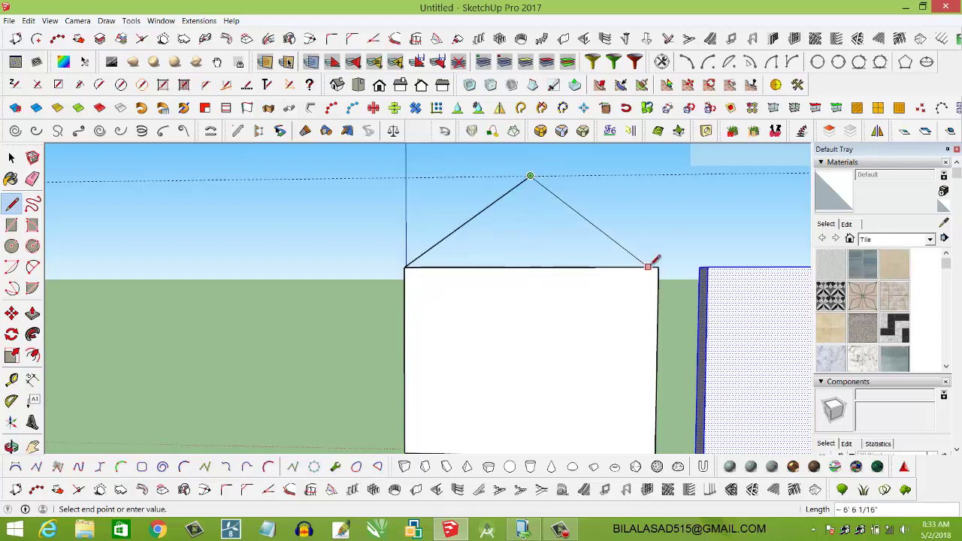
pyautogui.click(659, 266)
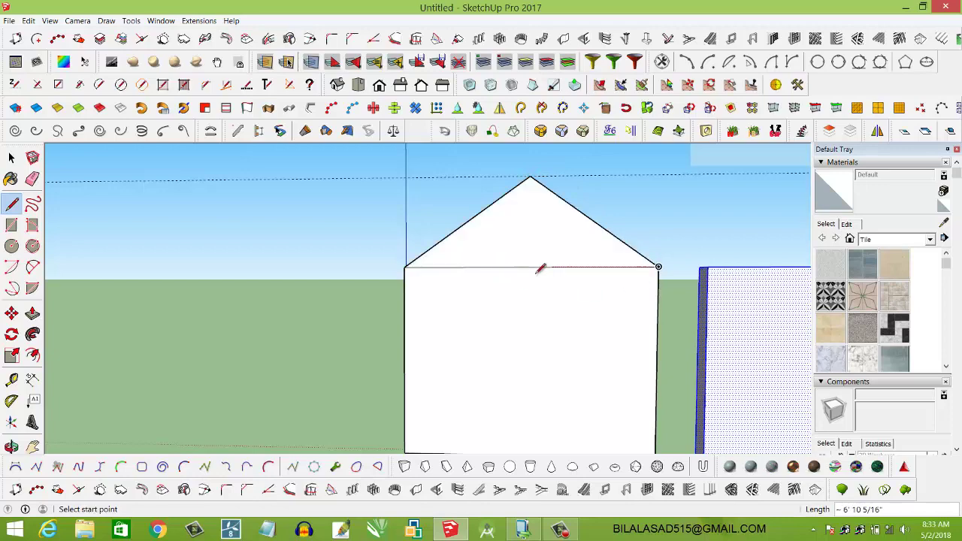
pyautogui.press('o')
pyautogui.moveTo(490, 290); pyautogui.dragTo(223, 316)
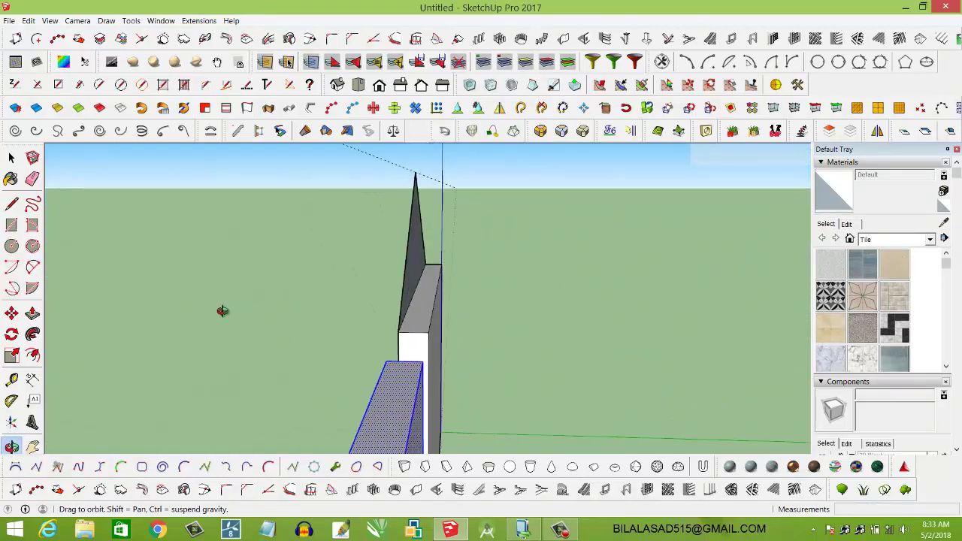
# Push/pull the triangular gable face out 9 inches to match the wall.
pyautogui.press('l')
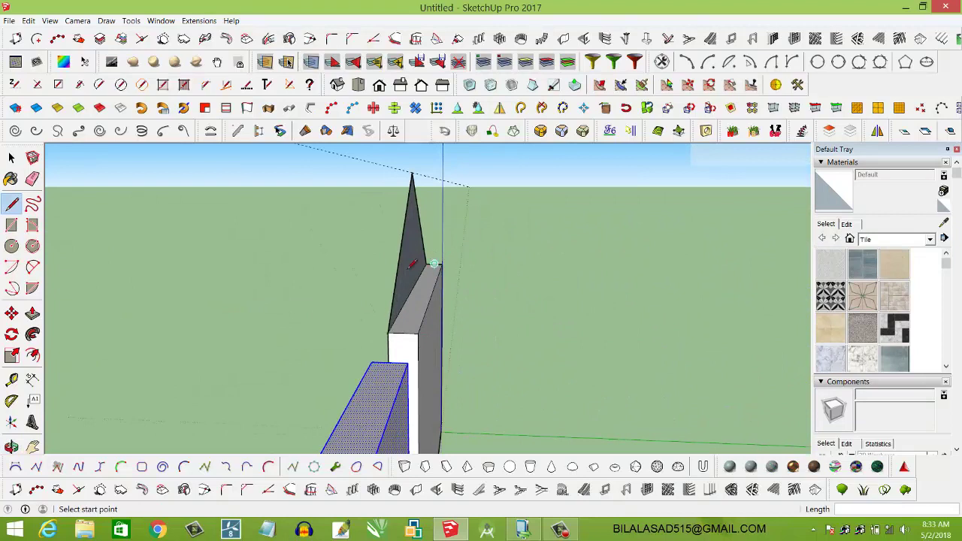
pyautogui.moveTo(352, 257); pyautogui.dragTo(354, 259, button='middle')
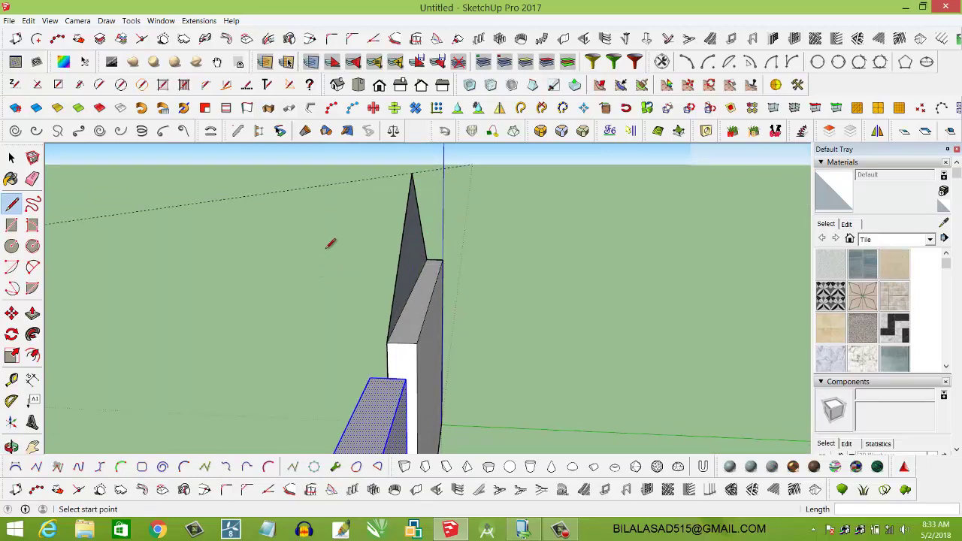
pyautogui.click(33, 314)
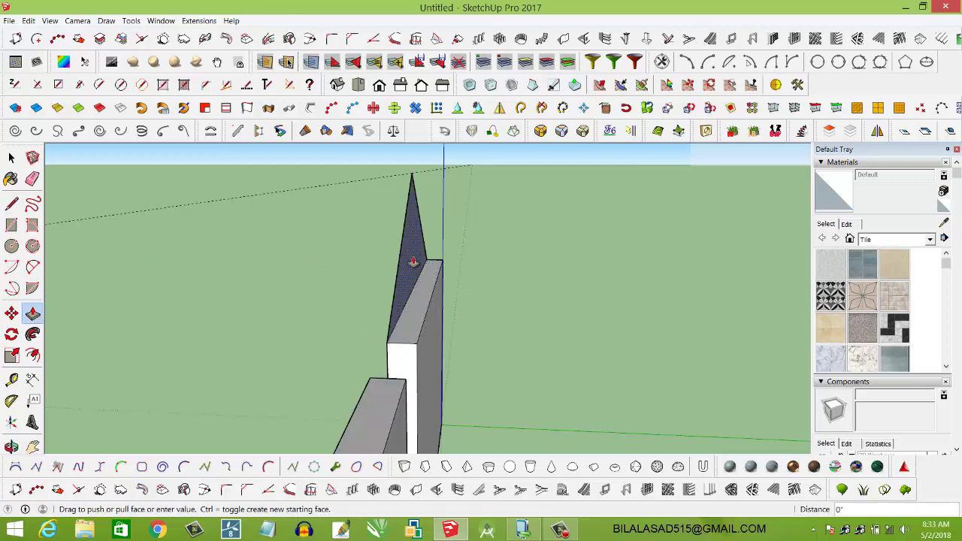
pyautogui.moveTo(413, 261); pyautogui.dragTo(419, 262)
pyautogui.write('9')
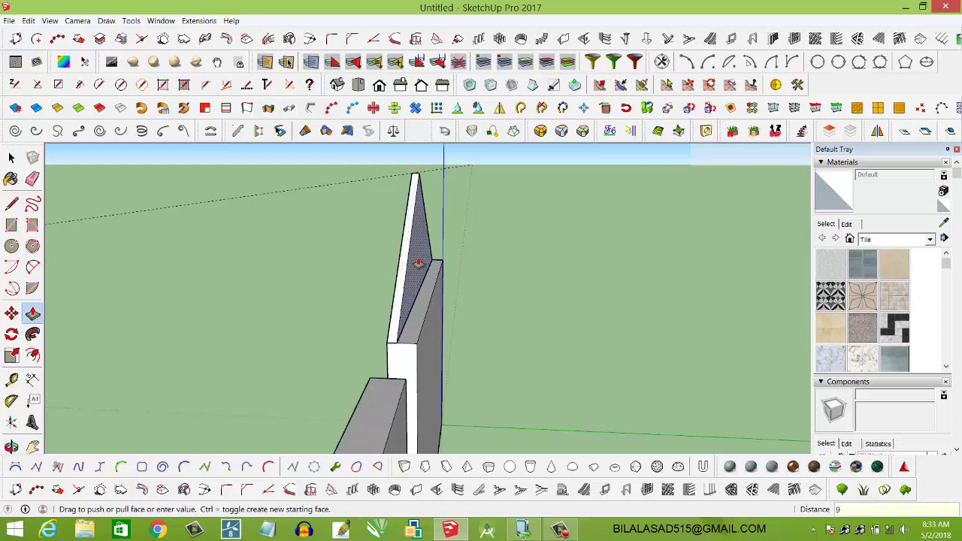
pyautogui.press('Return')
# Erase the horizontal seam between gable and wall, leaving one pentagon face.
pyautogui.moveTo(284, 281)
pyautogui.mouseDown(button='middle')
pyautogui.moveTo(496, 273)
pyautogui.moveTo(537, 213)
pyautogui.mouseUp(button='middle')
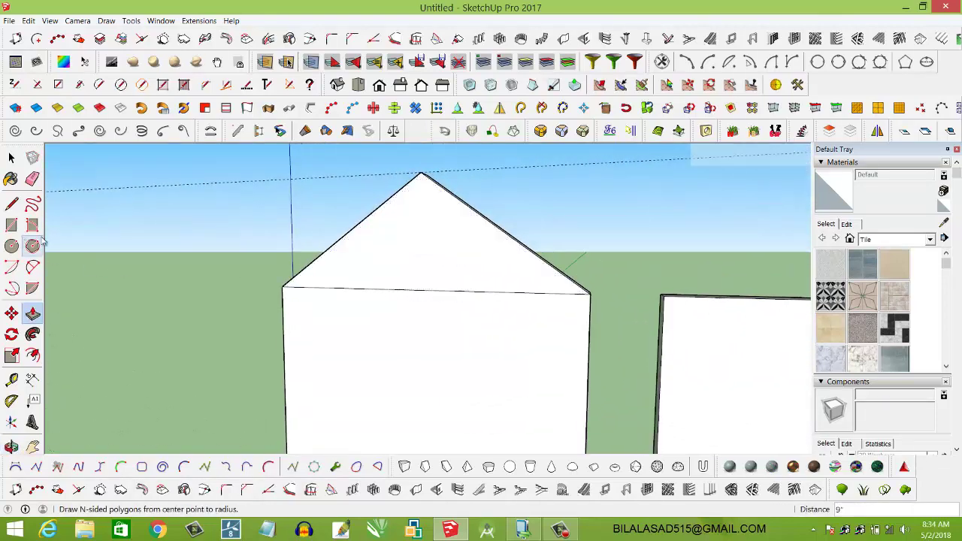
pyautogui.click(33, 178)
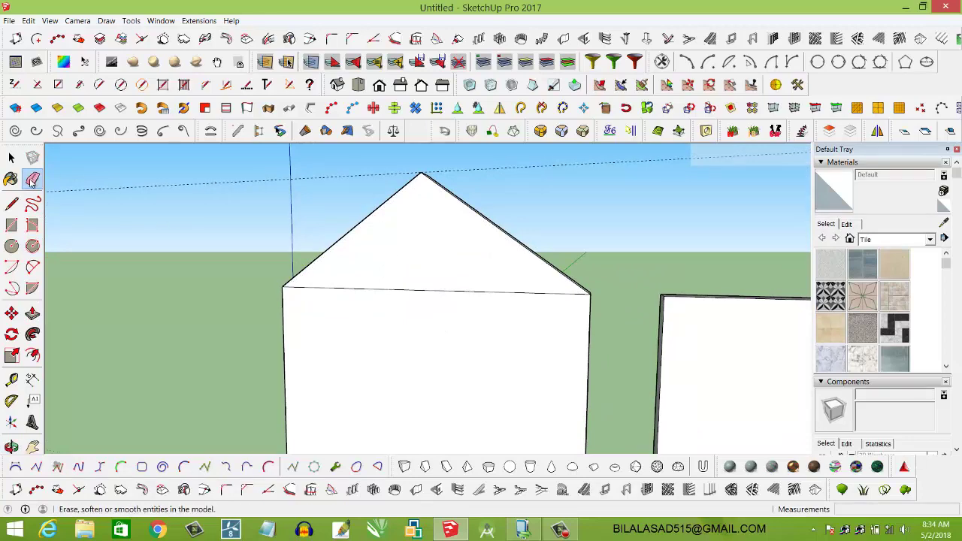
pyautogui.click(456, 293)
pyautogui.moveTo(501, 335); pyautogui.dragTo(240, 344, button='middle')
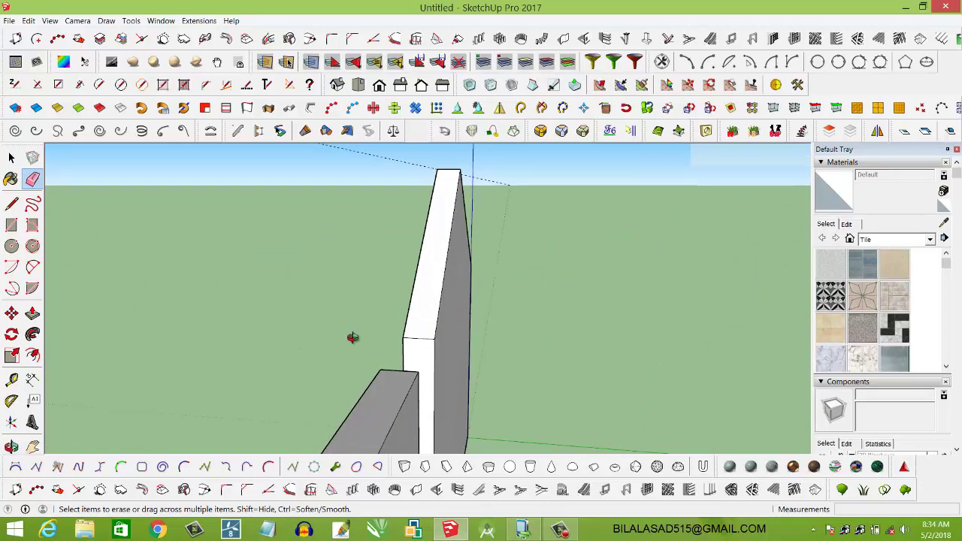
pyautogui.moveTo(456, 327)
pyautogui.mouseDown(button='middle')
pyautogui.moveTo(612, 339)
pyautogui.moveTo(436, 331)
pyautogui.moveTo(424, 376)
pyautogui.moveTo(425, 311)
pyautogui.moveTo(424, 374)
pyautogui.moveTo(436, 402)
pyautogui.moveTo(421, 376)
pyautogui.mouseUp(button='middle')
pyautogui.scroll(-2, 425, 311)
# Switch to the straight-on Front view and adjust the zoom.
pyautogui.press('e')
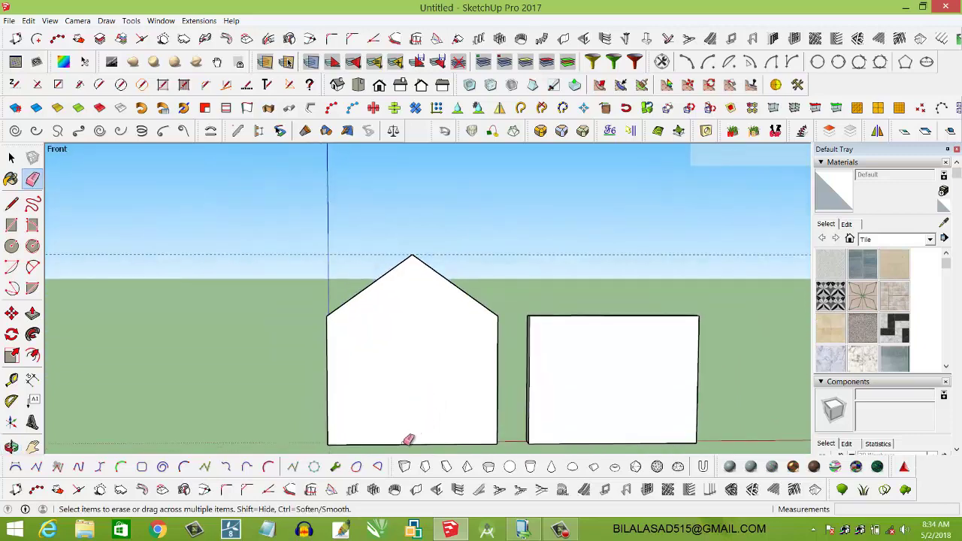
pyautogui.scroll(1, 406, 442)
pyautogui.scroll(2, 403, 444)
pyautogui.scroll(2, 403, 444)
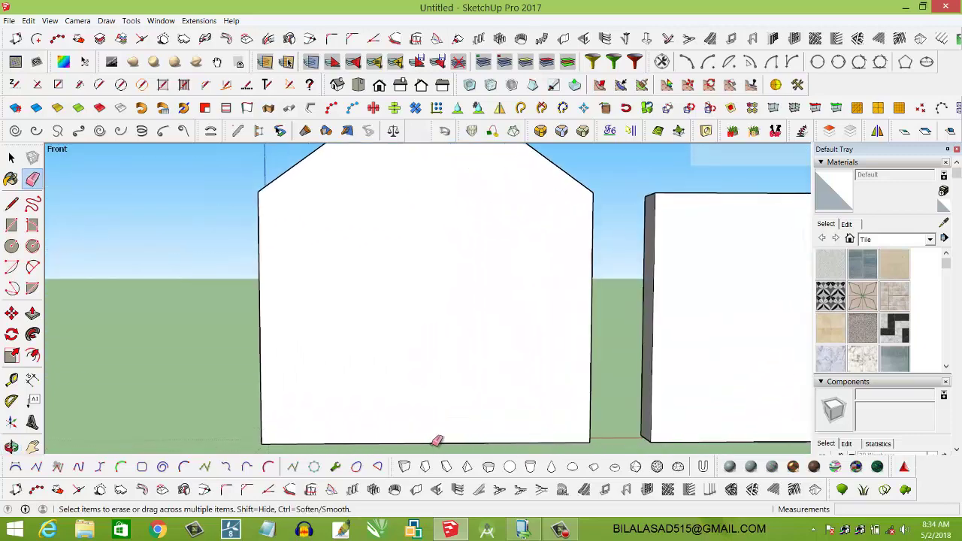
pyautogui.scroll(-2, 436, 443)
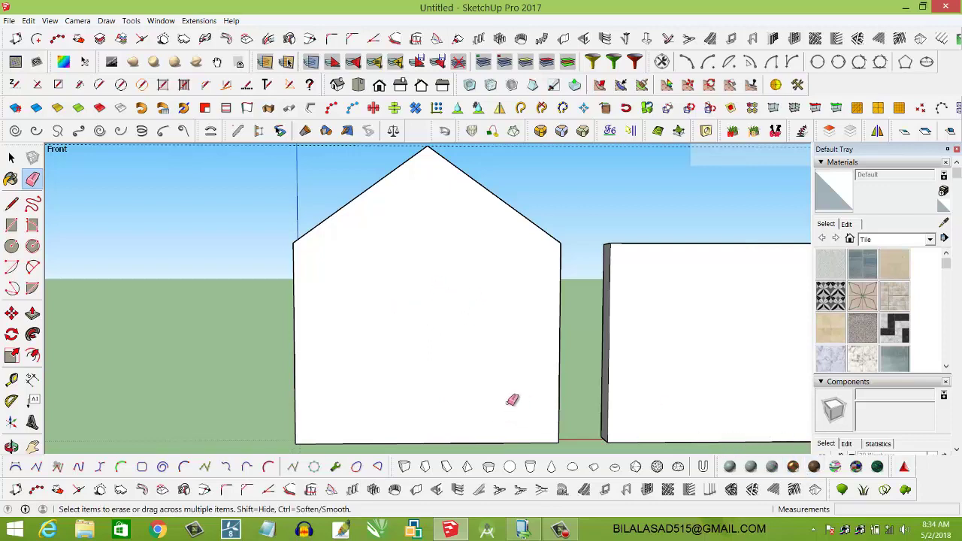
# Pan the view to centre both walls, with the gable wall on the left.
pyautogui.press('h')
pyautogui.moveTo(541, 388); pyautogui.dragTo(316, 376)
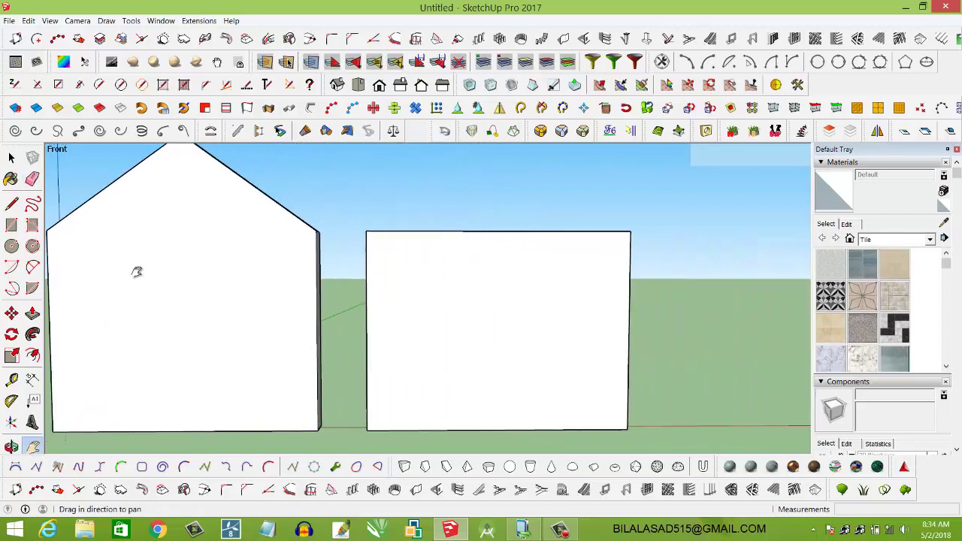
pyautogui.click(11, 203)
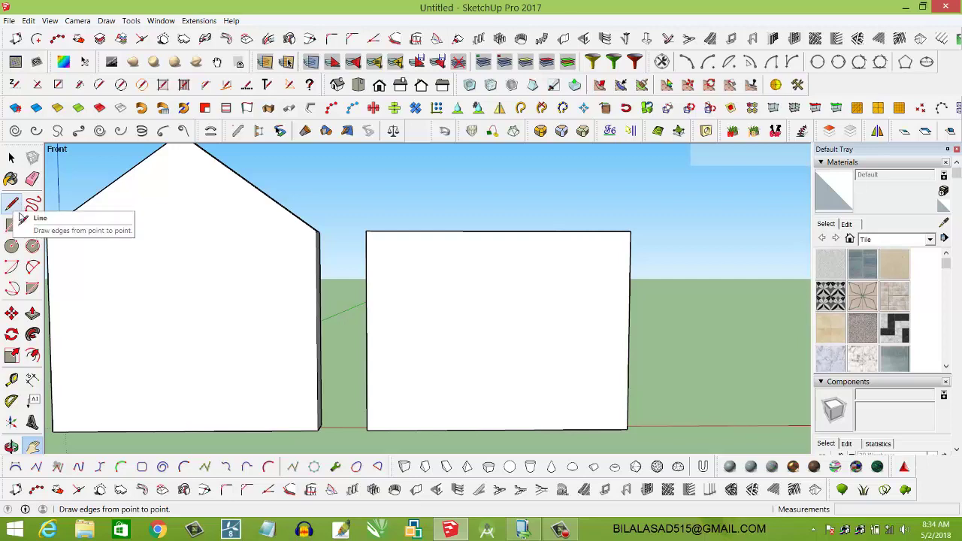
pyautogui.click(12, 380)
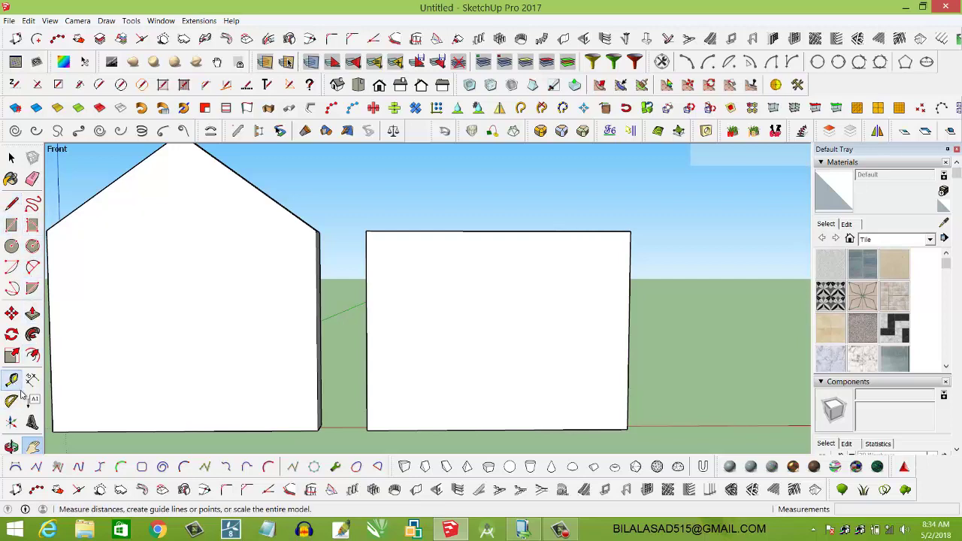
pyautogui.click(32, 447)
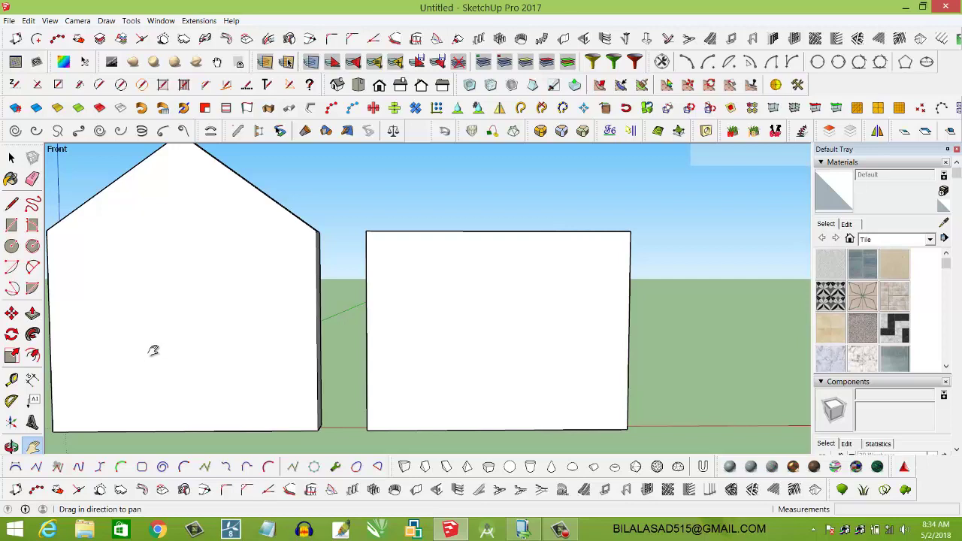
pyautogui.moveTo(153, 303); pyautogui.dragTo(304, 306)
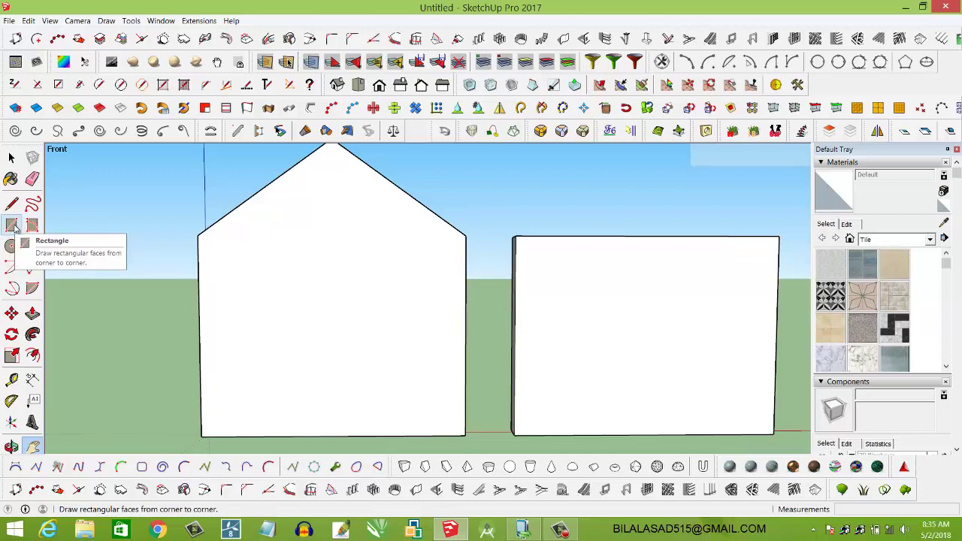
# Draw a tall doorway rectangle down to the gable wall's base and a second rectangle on the right wall.
pyautogui.click(13, 226)
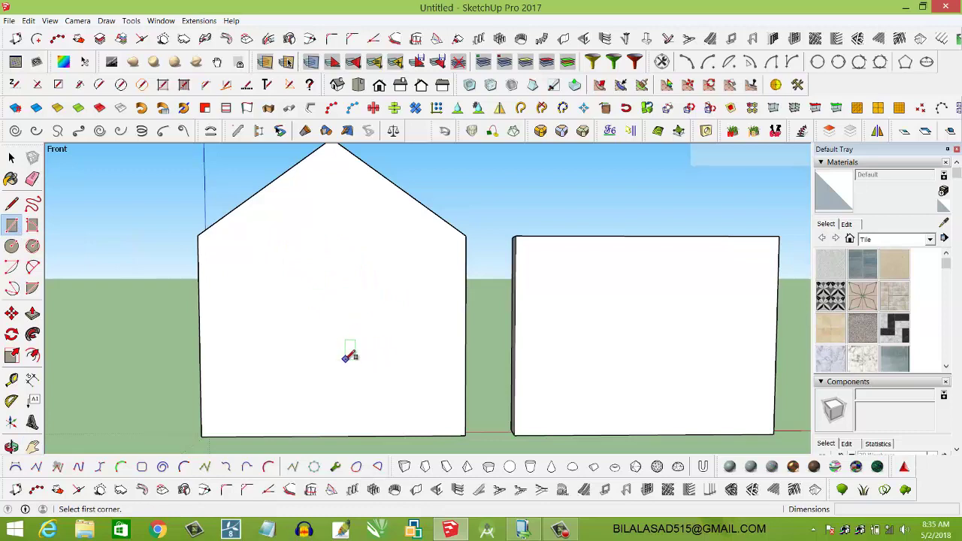
pyautogui.click(270, 250)
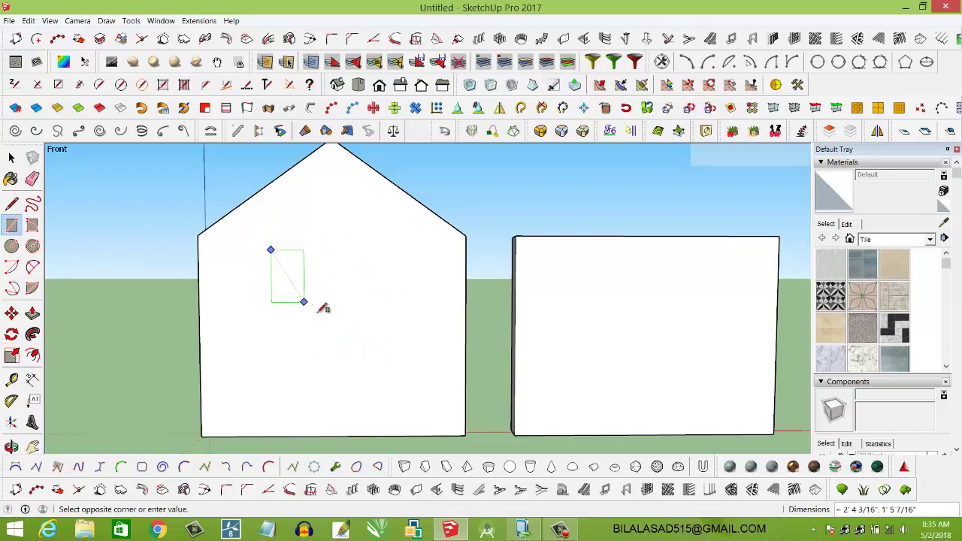
pyautogui.click(386, 422)
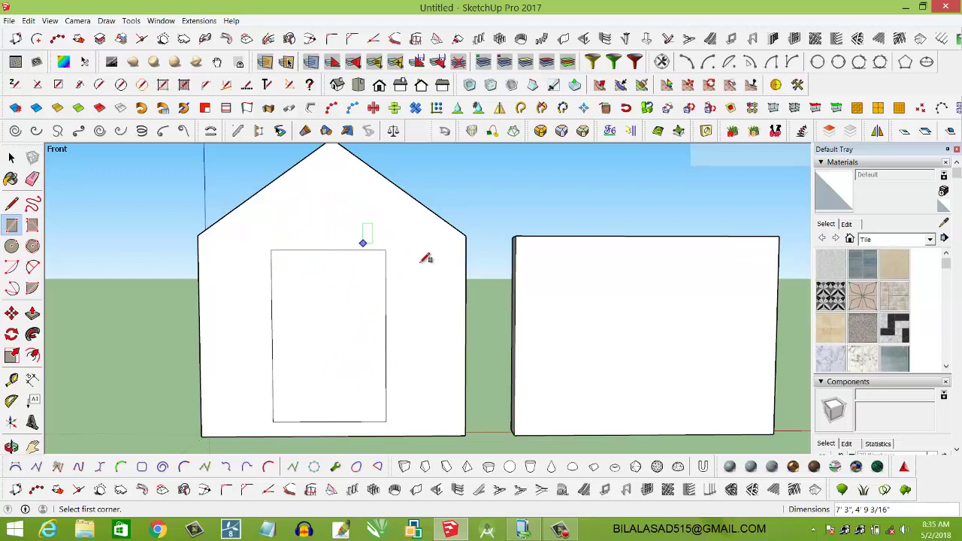
pyautogui.click(596, 287)
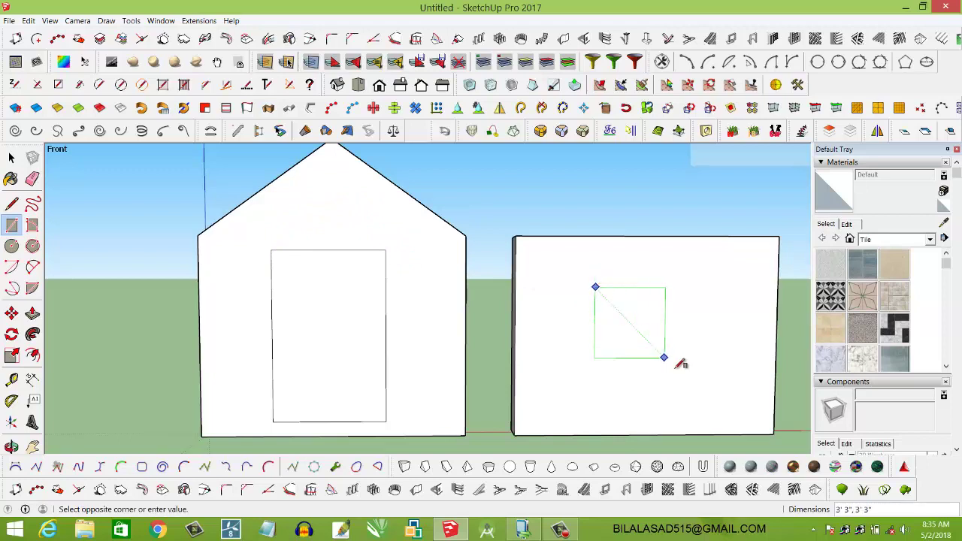
pyautogui.click(680, 419)
pyautogui.moveTo(720, 359)
pyautogui.mouseDown(button='middle')
pyautogui.moveTo(676, 385)
pyautogui.moveTo(683, 376)
pyautogui.mouseUp(button='middle')
pyautogui.scroll(-3, 665, 340)
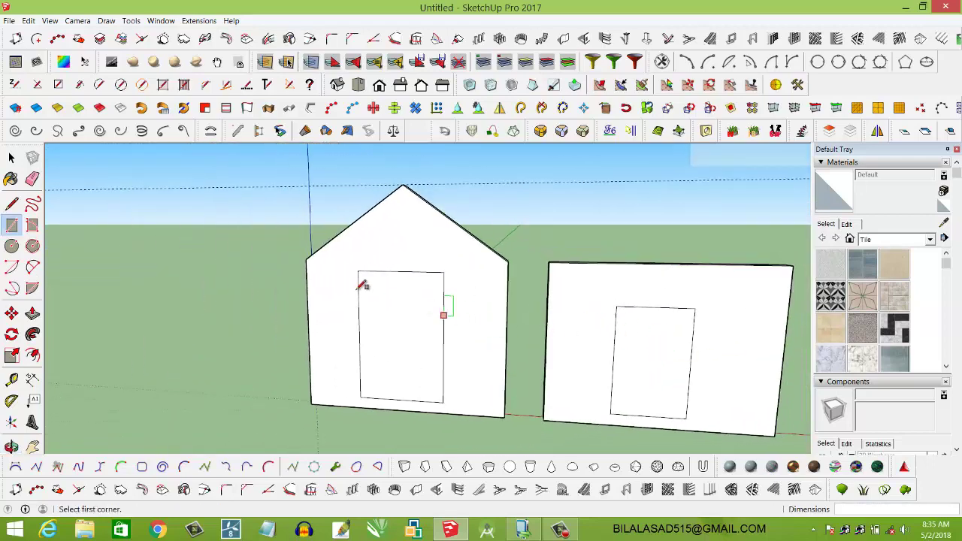
# Push the right wall's rectangle through the 9-inch wall so it opens a hole.
pyautogui.click(33, 314)
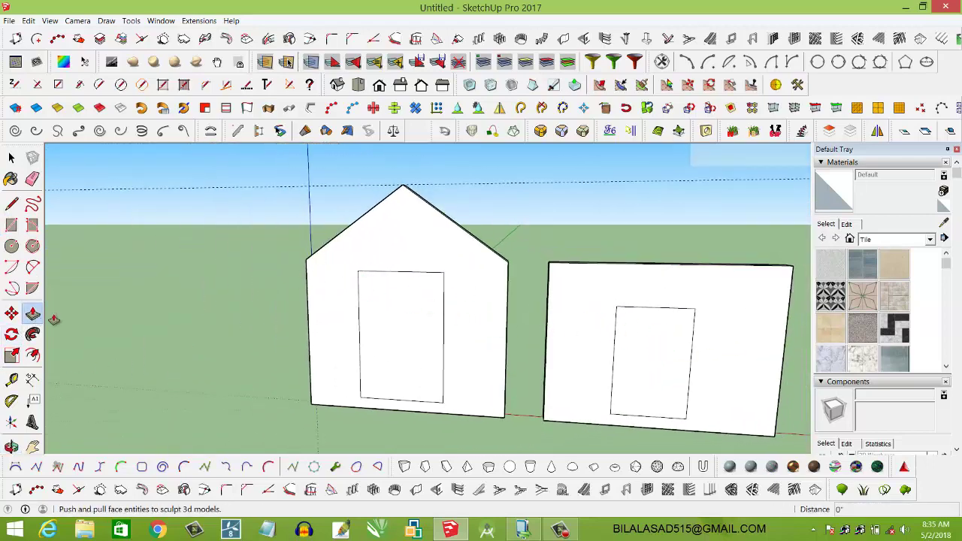
pyautogui.click(664, 382)
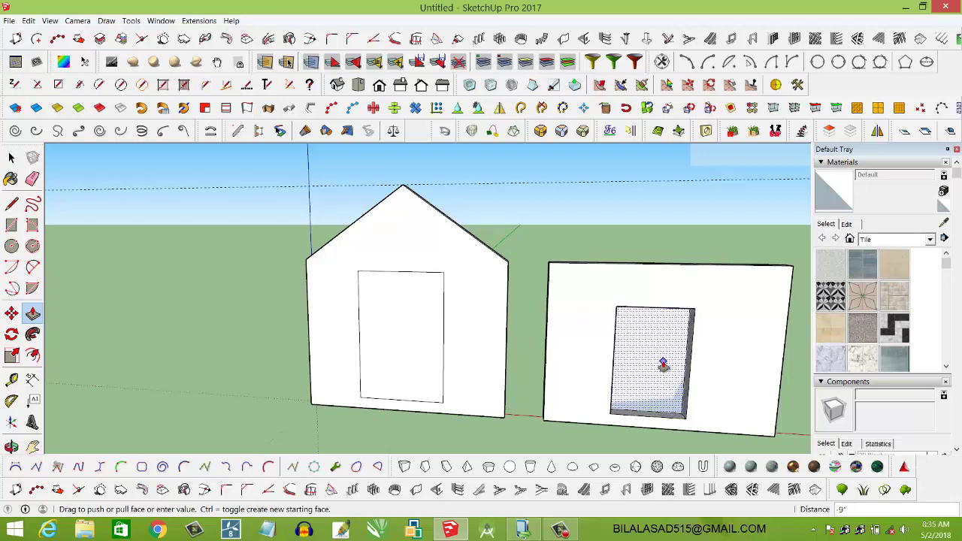
pyautogui.click(663, 365)
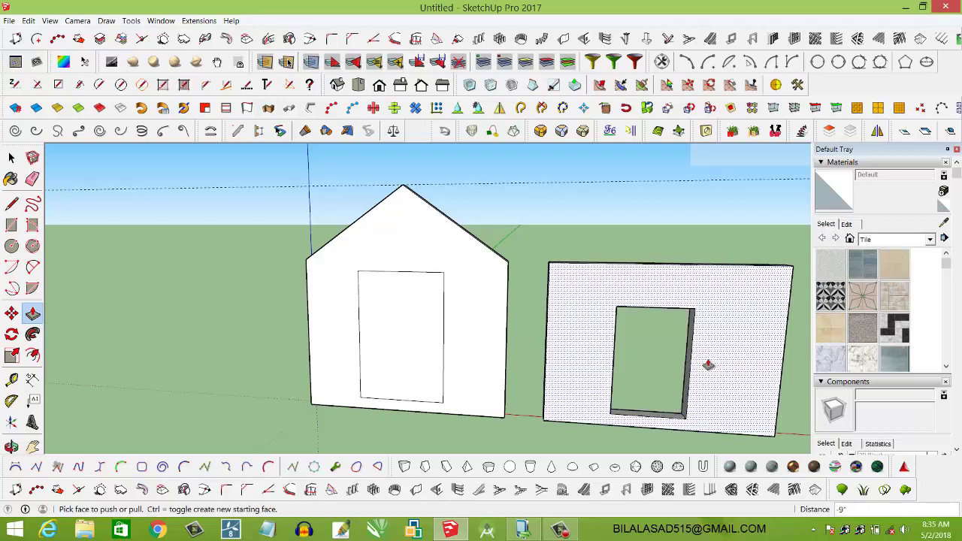
pyautogui.moveTo(709, 370); pyautogui.dragTo(496, 353, button='middle')
pyautogui.scroll(-4, 512, 354)
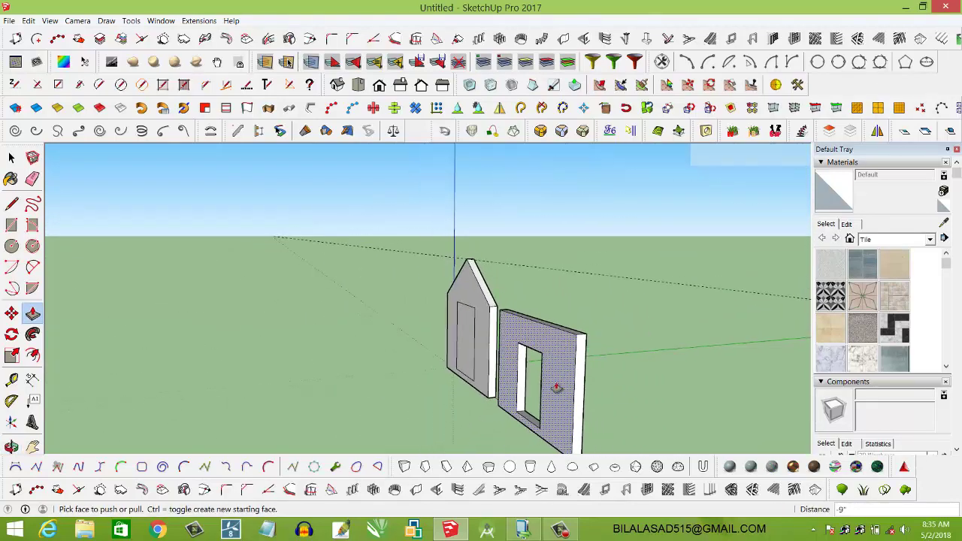
pyautogui.moveTo(557, 386)
pyautogui.mouseDown(button='middle')
pyautogui.moveTo(611, 448)
pyautogui.moveTo(621, 406)
pyautogui.moveTo(580, 379)
pyautogui.moveTo(593, 361)
pyautogui.mouseUp(button='middle')
pyautogui.scroll(3, 369, 322)
pyautogui.scroll(2, 370, 322)
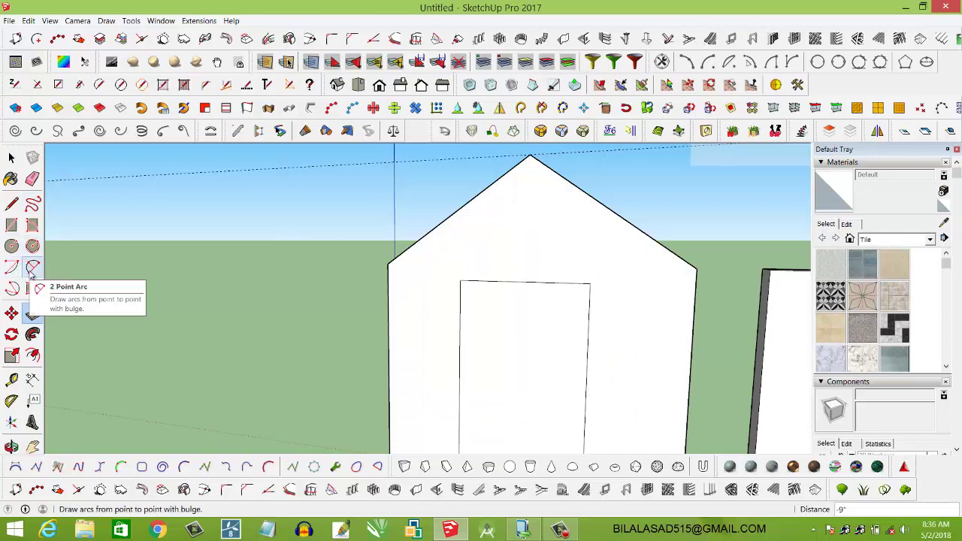
# Draw a two-point arc between the doorway's top corners as its arched head.
pyautogui.click(31, 272)
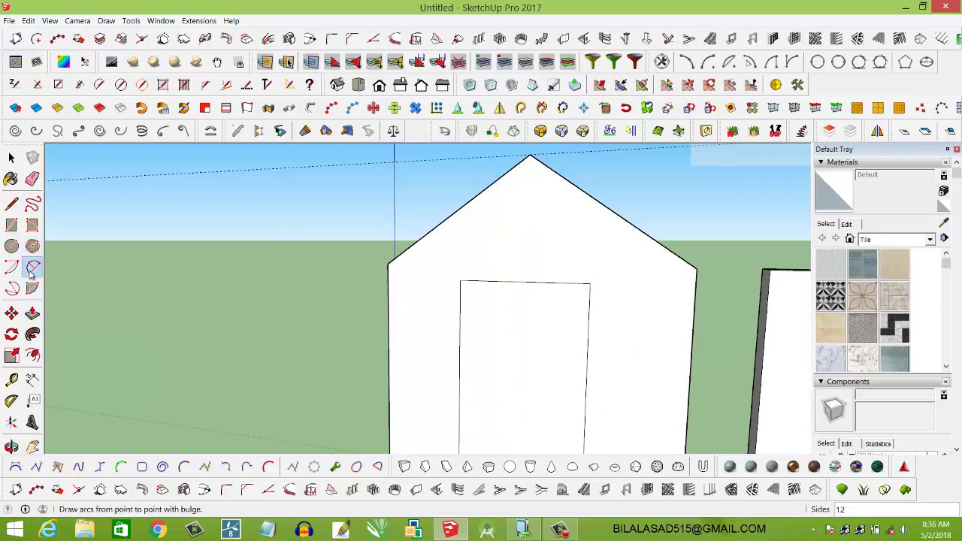
pyautogui.click(460, 280)
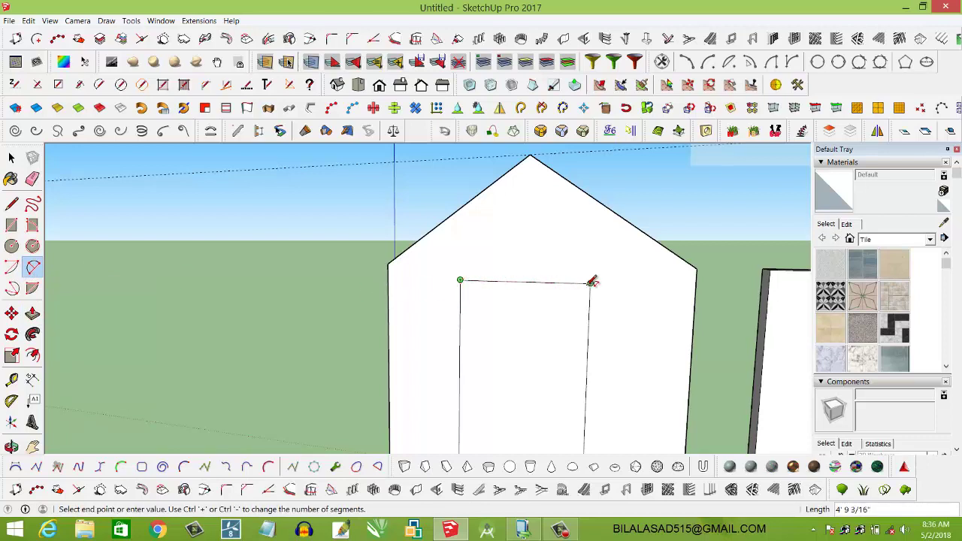
pyautogui.click(590, 282)
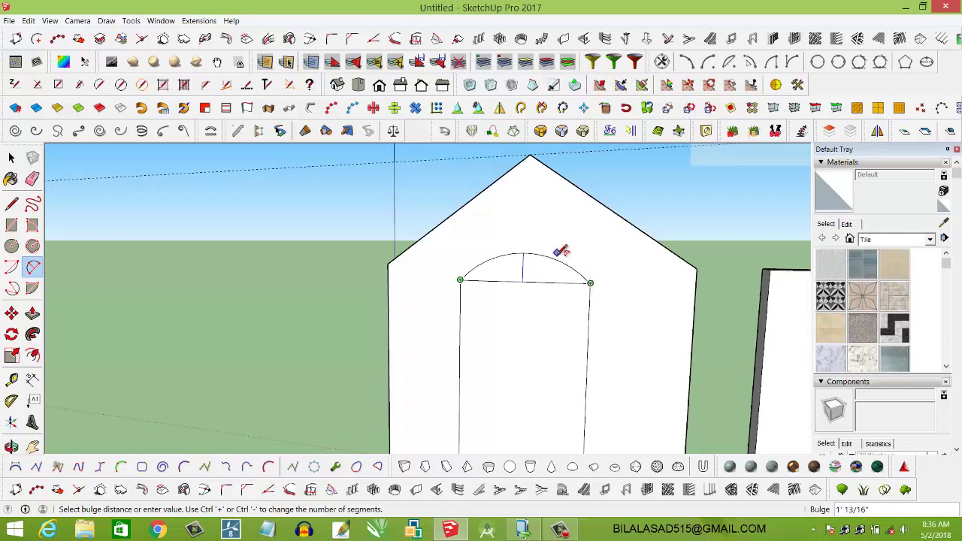
pyautogui.click(562, 251)
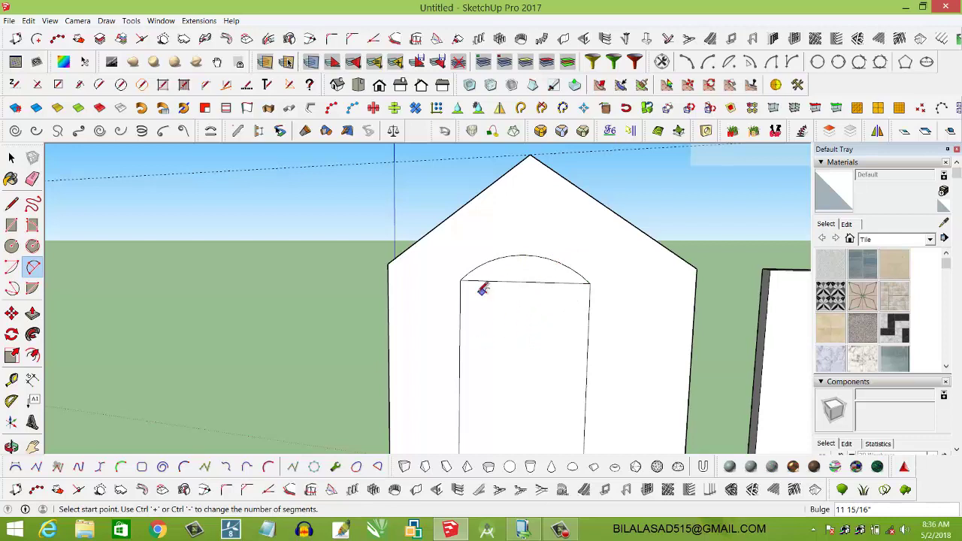
pyautogui.scroll(1, 552, 304)
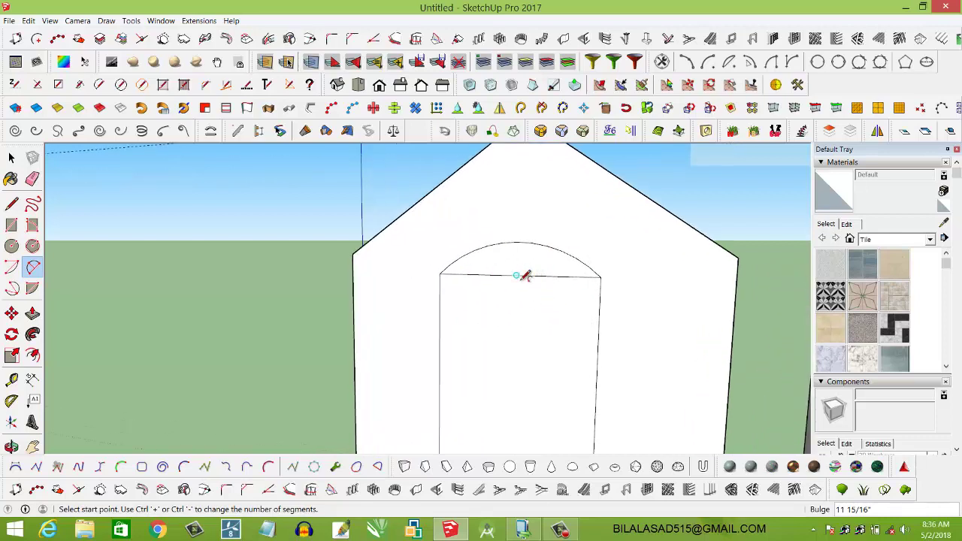
# Erase the straight doorway-top line beneath the arch.
pyautogui.click(33, 179)
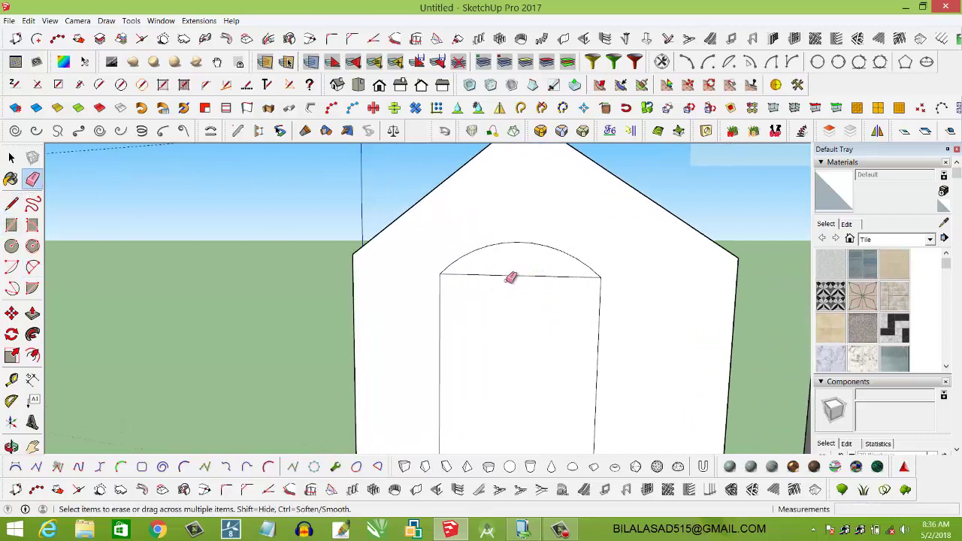
pyautogui.click(523, 274)
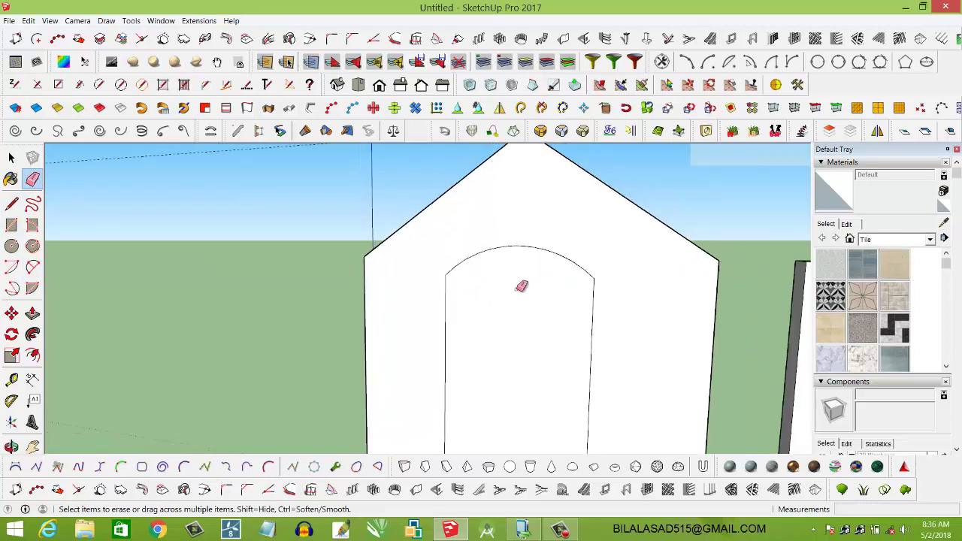
pyautogui.scroll(-1, 520, 281)
pyautogui.scroll(-2, 519, 282)
pyautogui.scroll(1, 525, 319)
pyautogui.scroll(2, 526, 319)
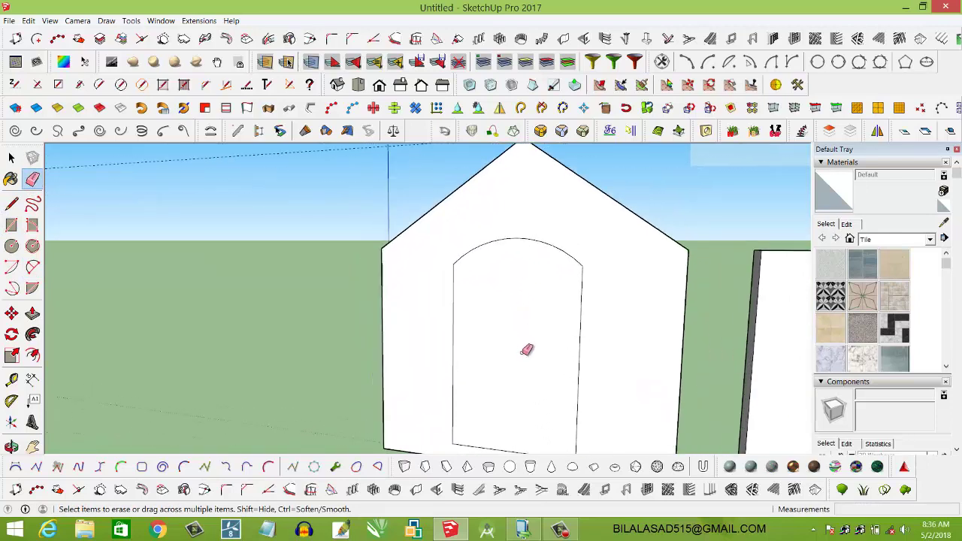
# Push the arched door face right through the gable wall's thickness with Push/Pull.
pyautogui.click(32, 315)
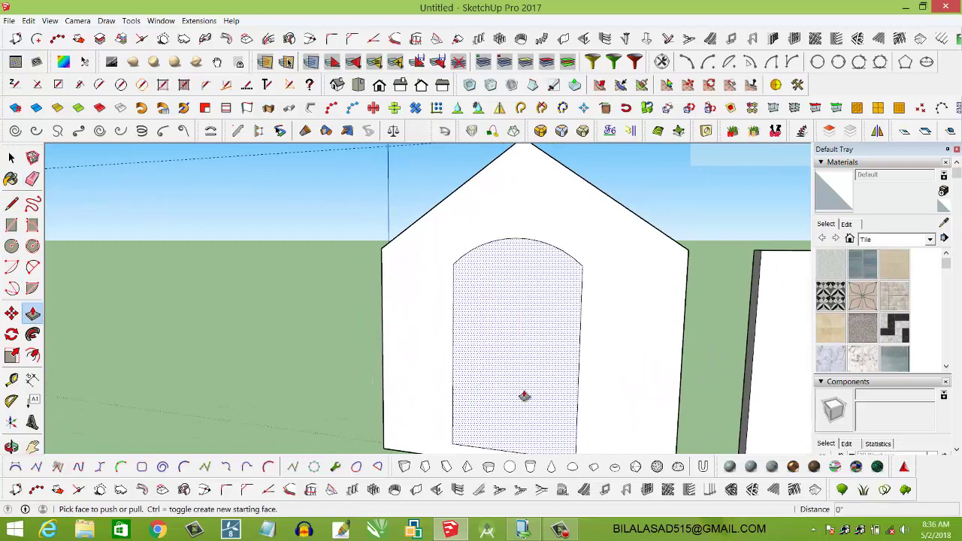
pyautogui.click(524, 396)
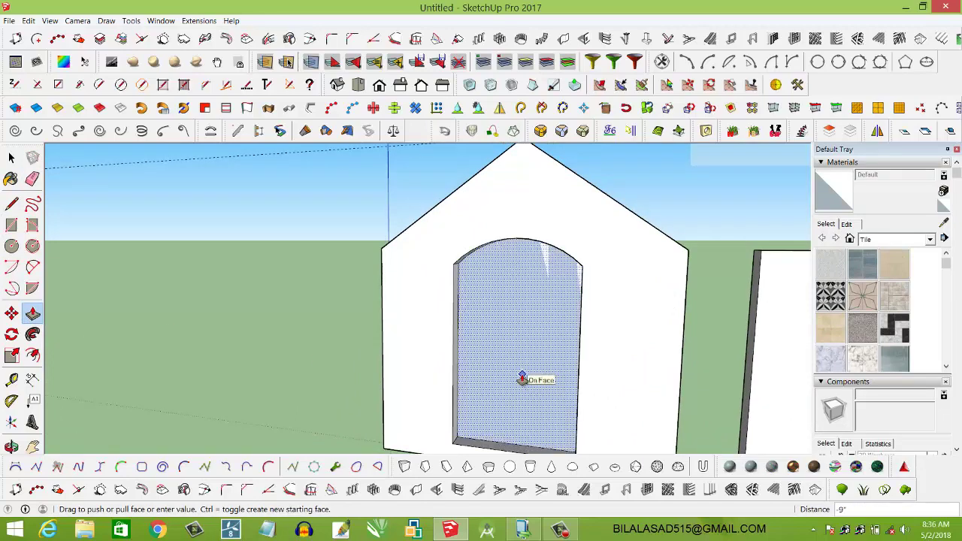
pyautogui.click(523, 382)
# Orbit and pan around both walls to inspect the new opening, then clear the selection.
pyautogui.scroll(-2, 537, 366)
pyautogui.moveTo(543, 366)
pyautogui.mouseDown(button='middle')
pyautogui.moveTo(387, 418)
pyautogui.moveTo(576, 357)
pyautogui.mouseUp(button='middle')
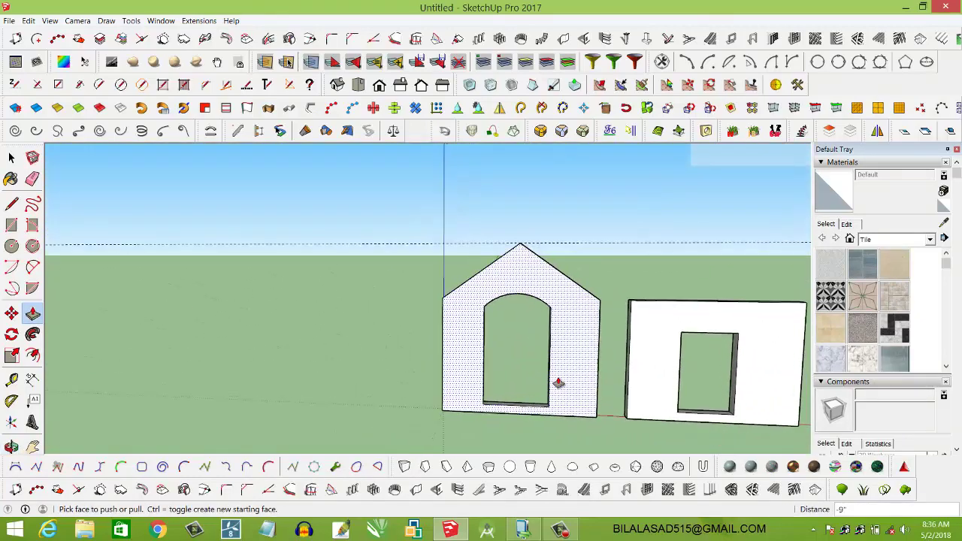
pyautogui.scroll(2, 556, 375)
pyautogui.keyDown('shift'); pyautogui.moveTo(555, 368); pyautogui.dragTo(369, 301, button='middle'); pyautogui.keyUp('shift')
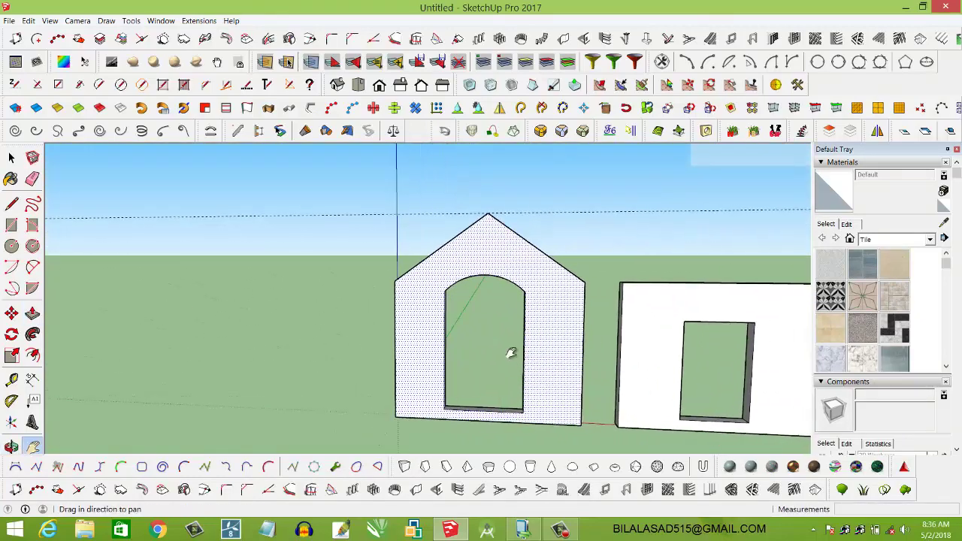
pyautogui.scroll(2, 369, 301)
pyautogui.scroll(1, 323, 218)
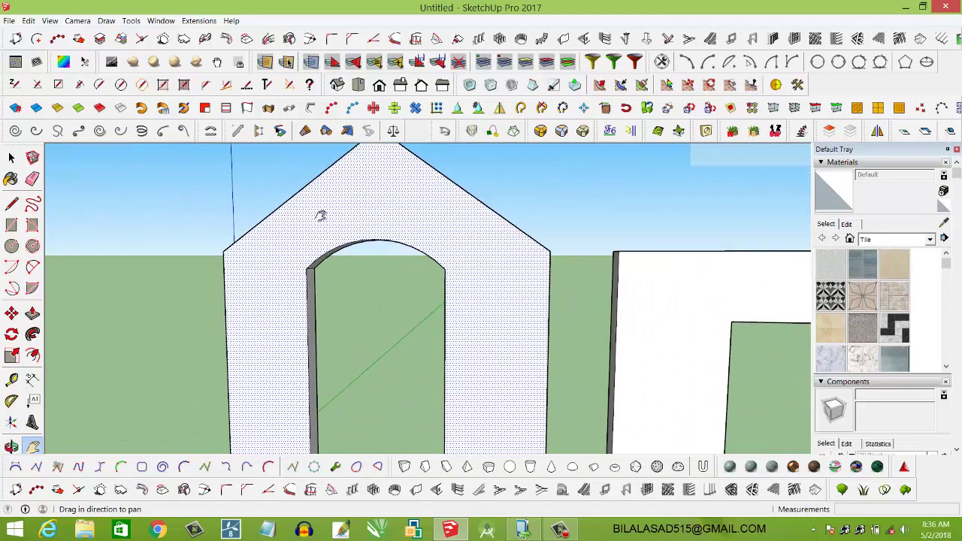
pyautogui.scroll(-1, 402, 291)
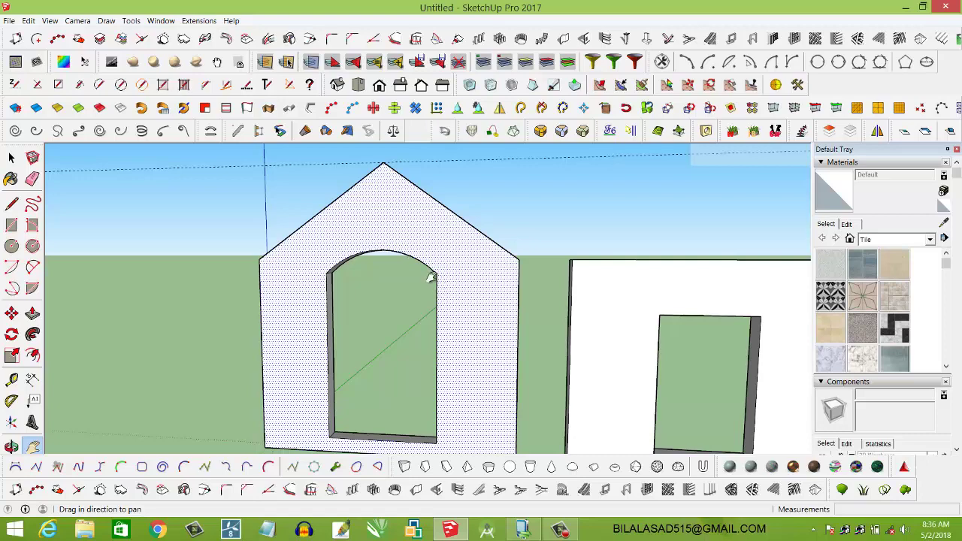
pyautogui.moveTo(361, 307)
pyautogui.mouseDown(button='middle')
pyautogui.moveTo(410, 329)
pyautogui.moveTo(394, 400)
pyautogui.moveTo(363, 381)
pyautogui.moveTo(394, 344)
pyautogui.moveTo(406, 283)
pyautogui.moveTo(387, 328)
pyautogui.moveTo(393, 301)
pyautogui.moveTo(413, 296)
pyautogui.mouseUp(button='middle')
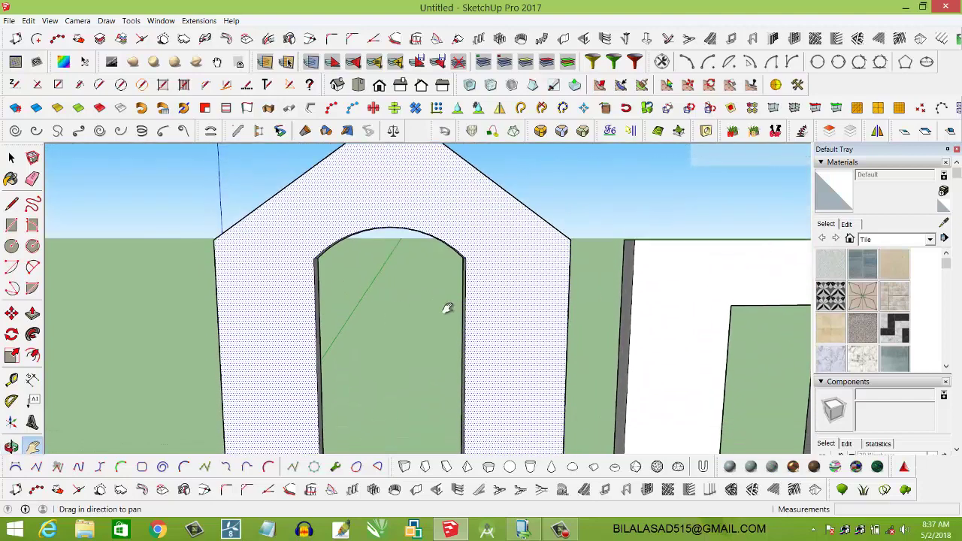
pyautogui.moveTo(477, 318); pyautogui.dragTo(481, 353)
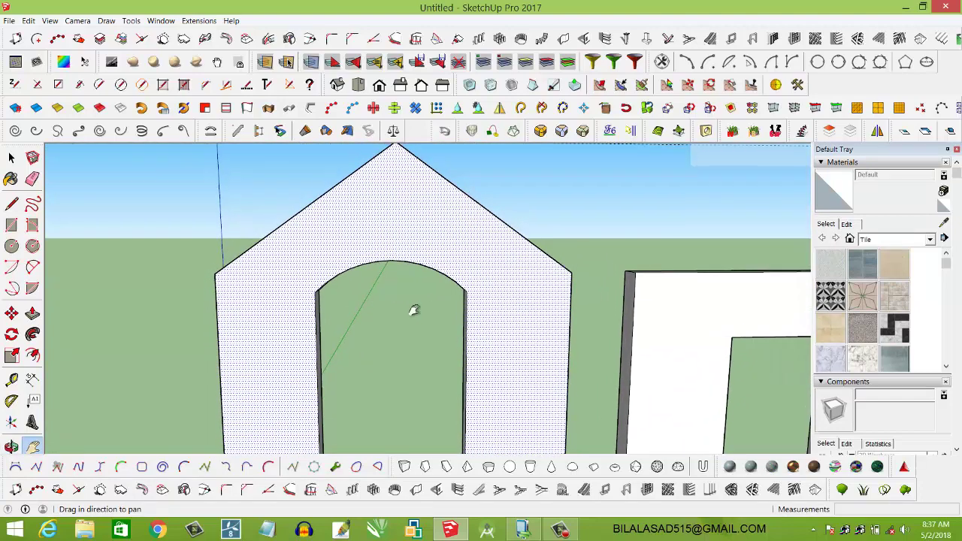
pyautogui.click(10, 158)
pyautogui.hotkey('ctrl', 't')
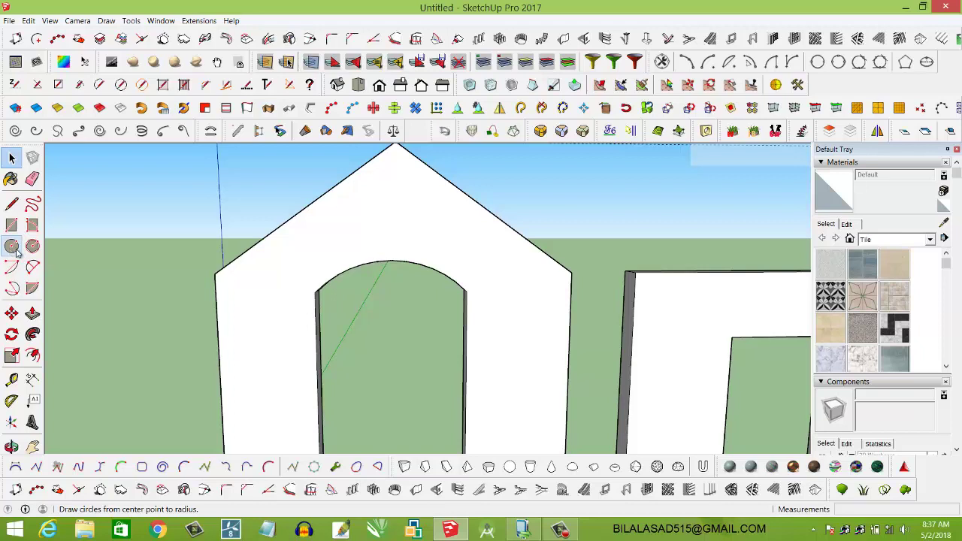
# Draw a circle centred in the gable above the arched doorway to mark the round window.
pyautogui.click(13, 248)
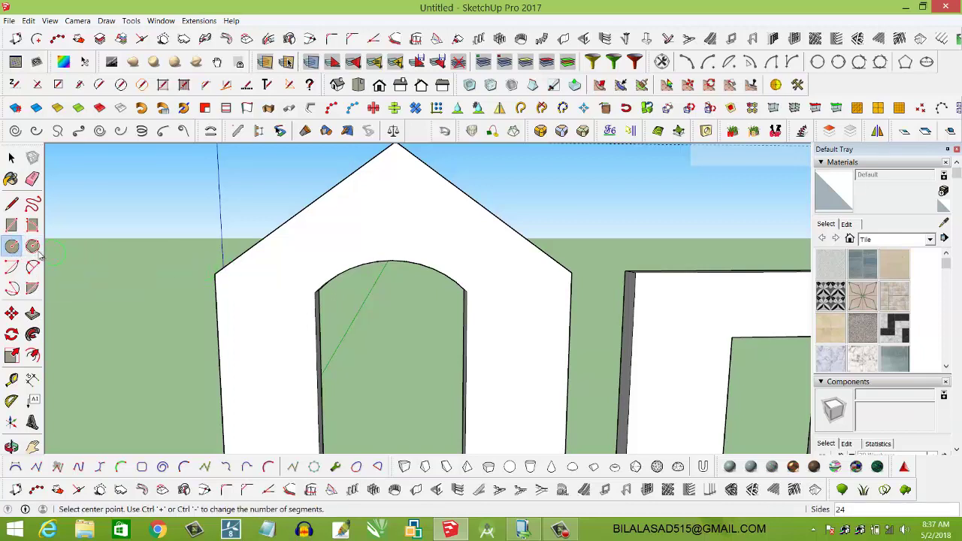
pyautogui.click(392, 201)
pyautogui.write("1'")
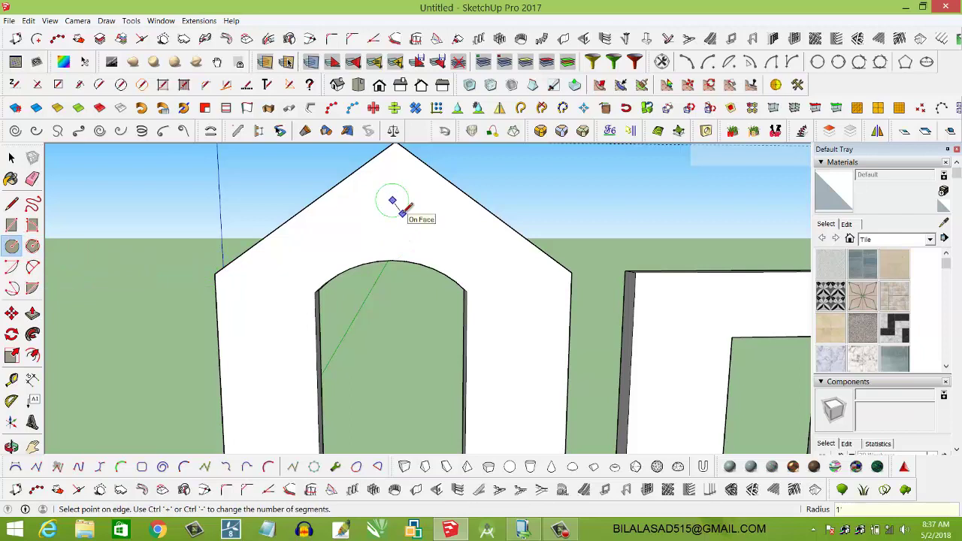
pyautogui.click(419, 218)
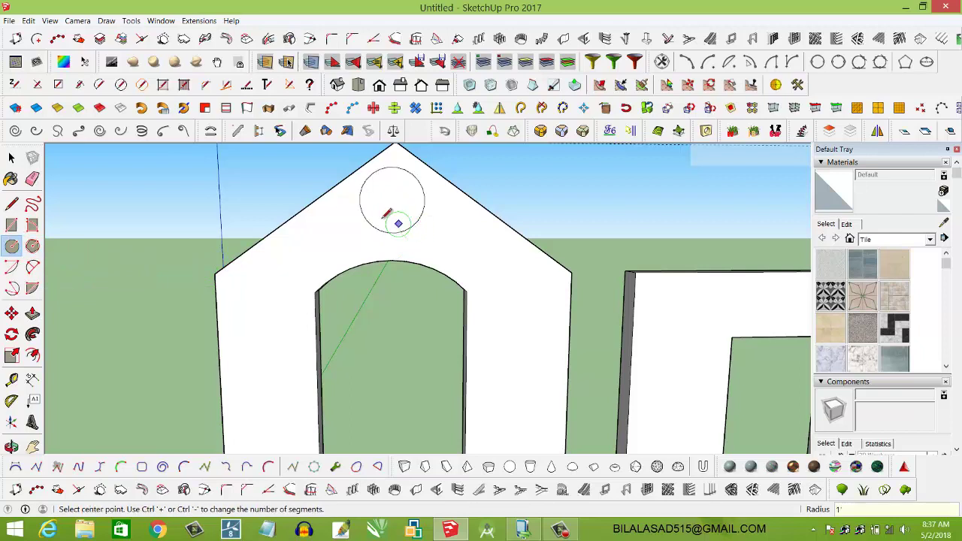
pyautogui.scroll(1, 410, 203)
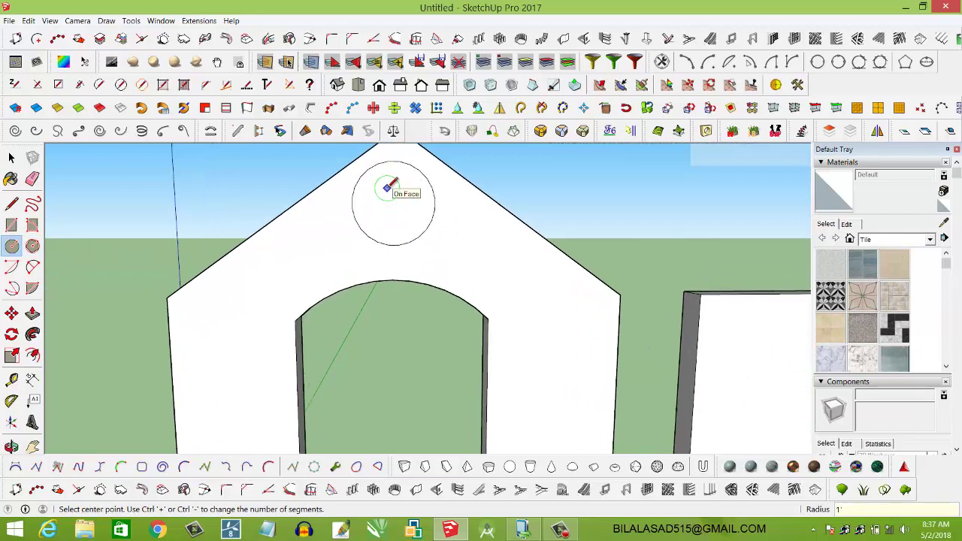
pyautogui.scroll(1, 410, 203)
pyautogui.scroll(1, 406, 206)
pyautogui.moveTo(406, 206)
pyautogui.mouseDown(button='middle')
pyautogui.moveTo(424, 324)
pyautogui.moveTo(421, 301)
pyautogui.mouseUp(button='middle')
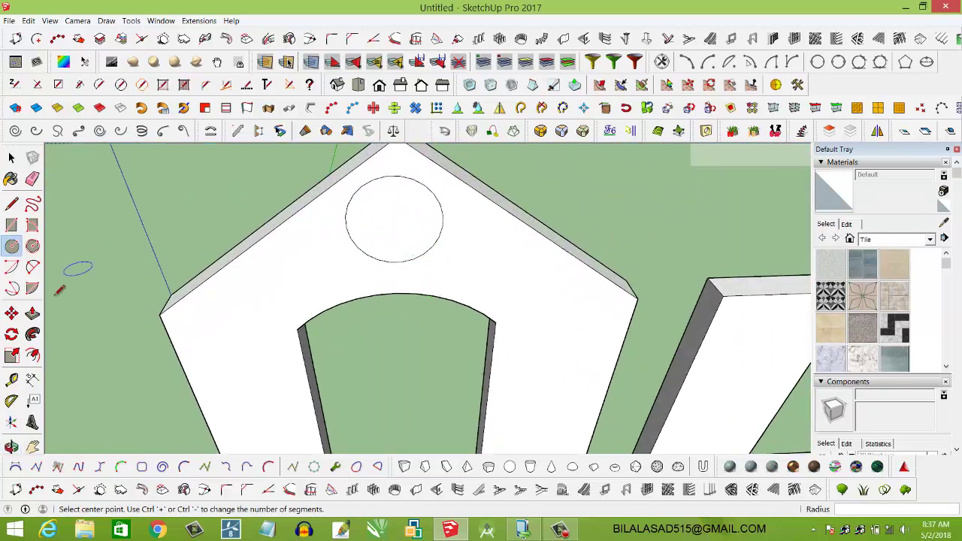
pyautogui.click(32, 315)
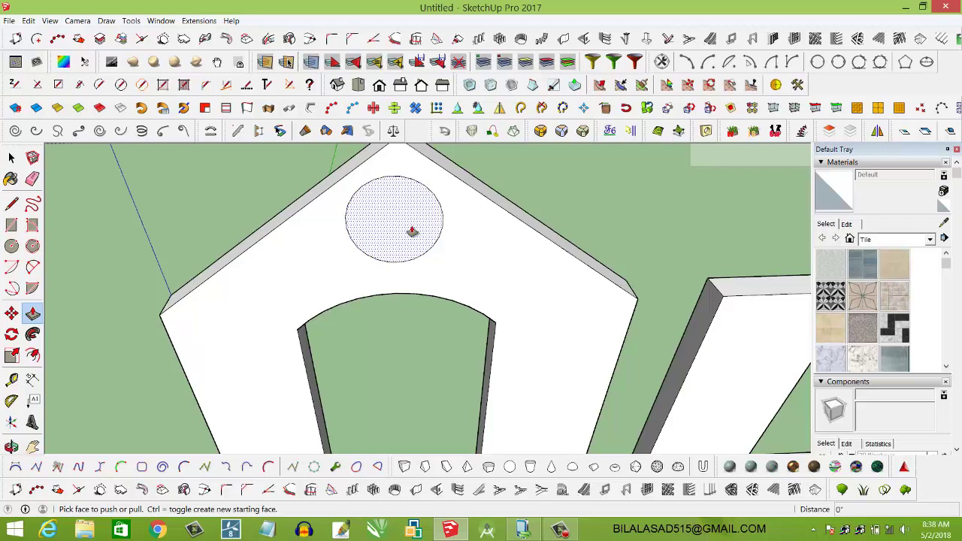
# Push the circle 9" through the gable to open the round window, viewing both walls.
pyautogui.click(412, 232)
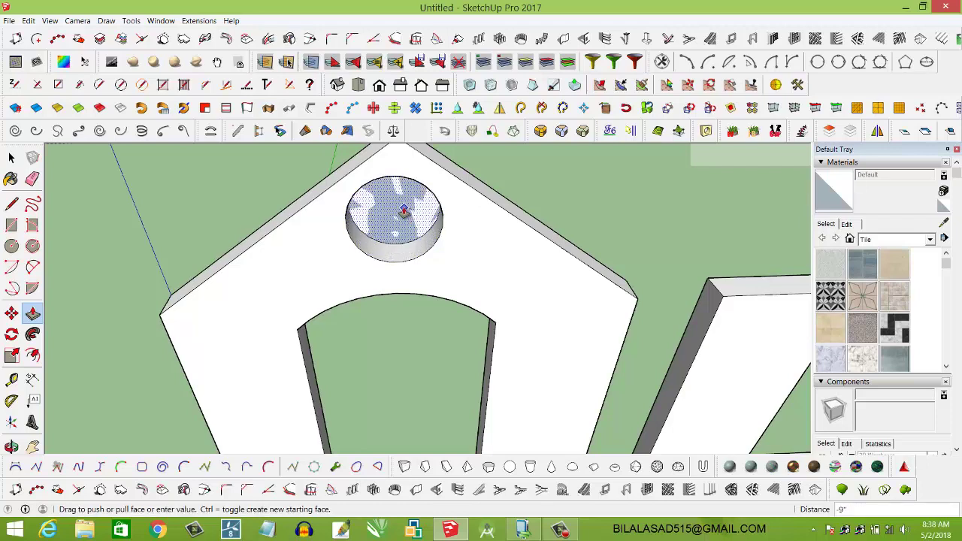
pyautogui.click(403, 211)
pyautogui.moveTo(421, 209)
pyautogui.mouseDown(button='middle')
pyautogui.moveTo(361, 318)
pyautogui.moveTo(507, 358)
pyautogui.moveTo(522, 217)
pyautogui.moveTo(425, 266)
pyautogui.moveTo(454, 291)
pyautogui.moveTo(376, 253)
pyautogui.mouseUp(button='middle')
pyautogui.scroll(-3, 425, 266)
pyautogui.scroll(-2, 441, 286)
pyautogui.scroll(-1, 391, 283)
pyautogui.scroll(-2, 458, 290)
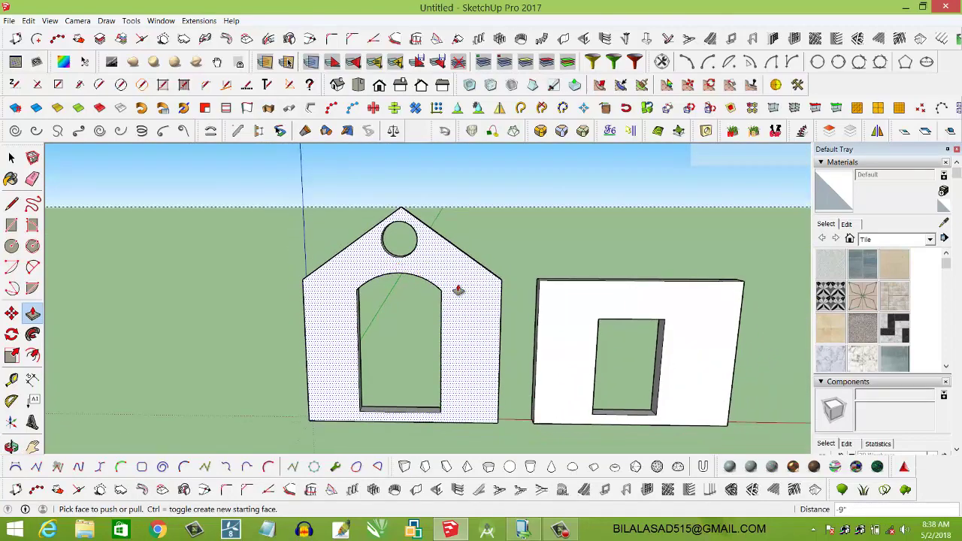
pyautogui.moveTo(458, 290)
pyautogui.mouseDown(button='middle')
pyautogui.moveTo(436, 338)
pyautogui.moveTo(460, 369)
pyautogui.moveTo(474, 361)
pyautogui.mouseUp(button='middle')
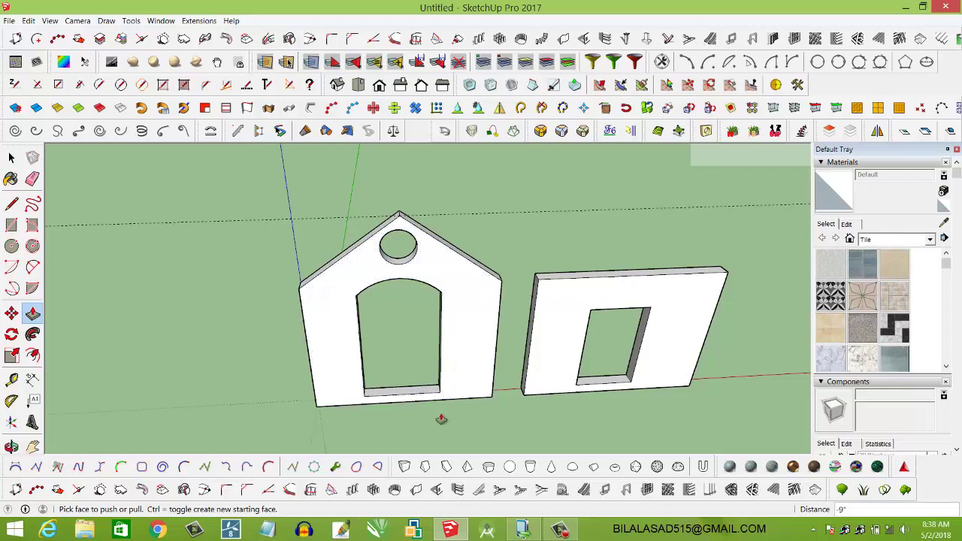
pyautogui.scroll(2, 397, 419)
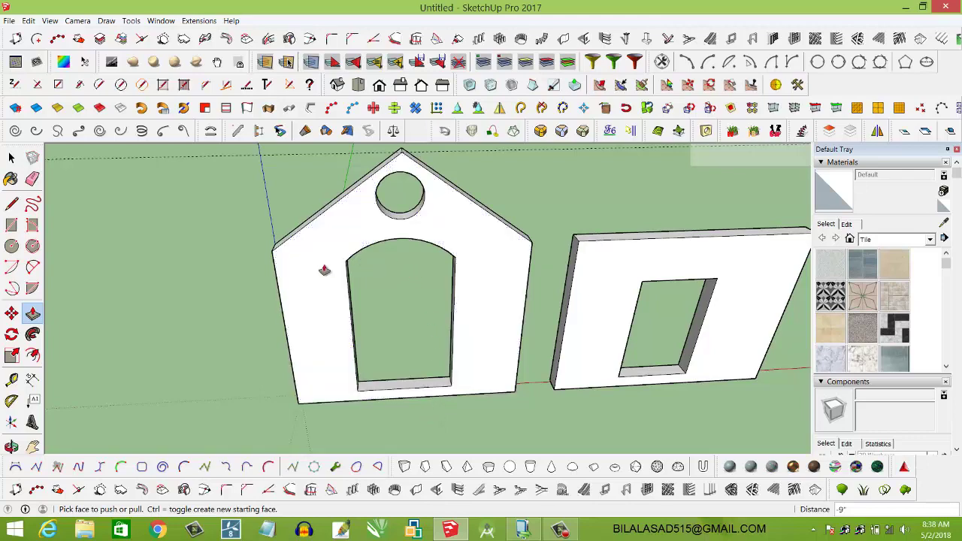
pyautogui.moveTo(230, 296)
pyautogui.mouseDown(button='middle')
pyautogui.moveTo(469, 324)
pyautogui.moveTo(282, 321)
pyautogui.mouseUp(button='middle')
pyautogui.scroll(-1, 282, 321)
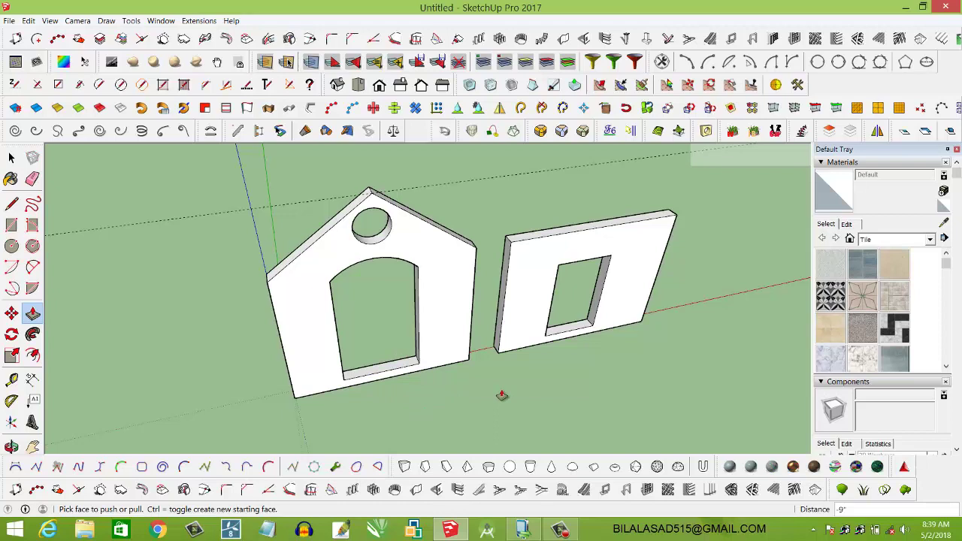
pyautogui.moveTo(516, 380)
pyautogui.mouseDown(button='middle')
pyautogui.moveTo(502, 356)
pyautogui.moveTo(478, 347)
pyautogui.mouseUp(button='middle')
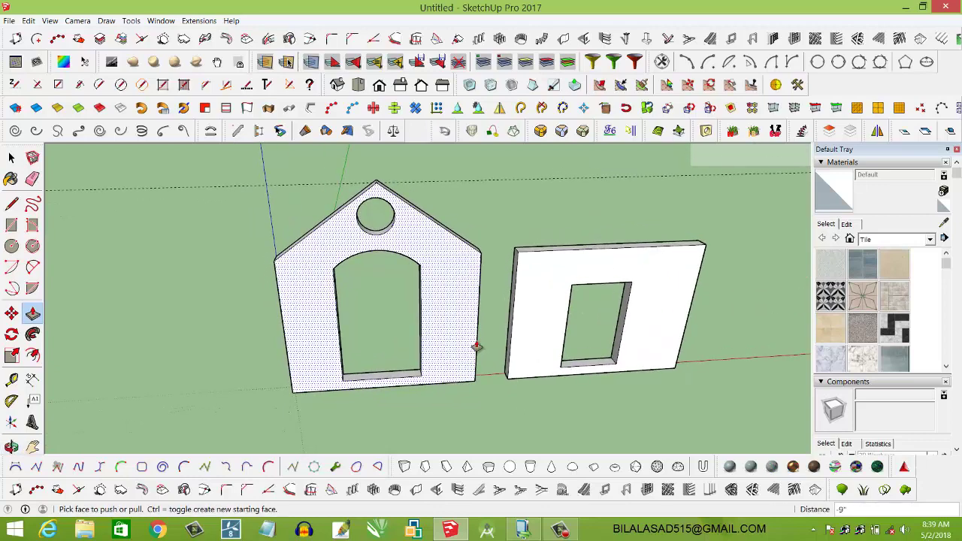